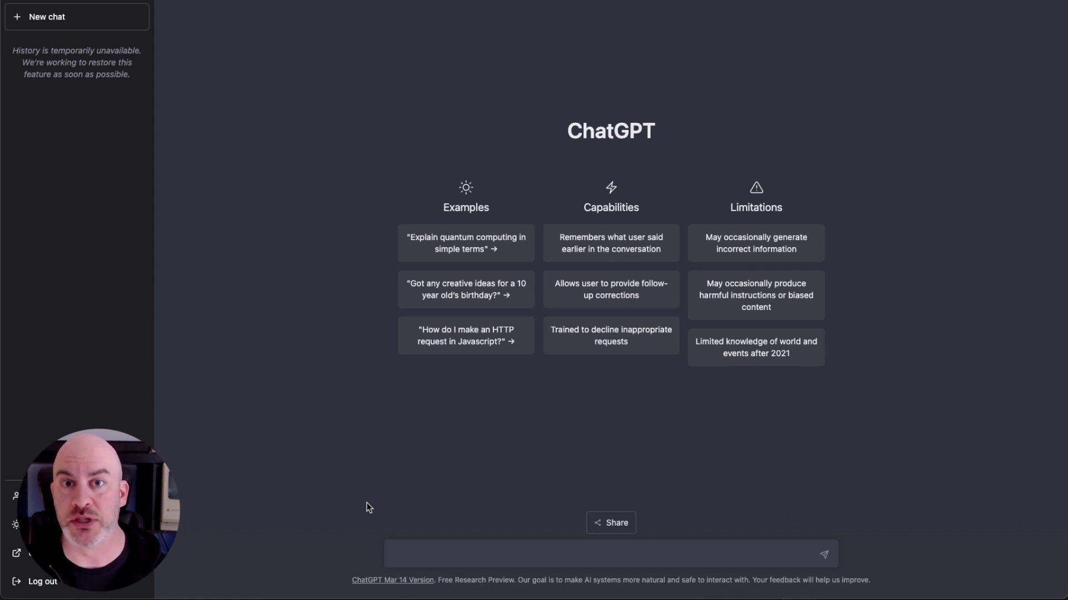
- Paste and send a request asking whether ChatGPT can turn a pasted YouTube transcript into blog copy
left_click(406, 552)
type("I have a video transcript from a youtube video I have created. I'd like help to turn that video transcript into text for a blog post. If I paste the transcript text below can you help me convert it to copy for a blog post?")
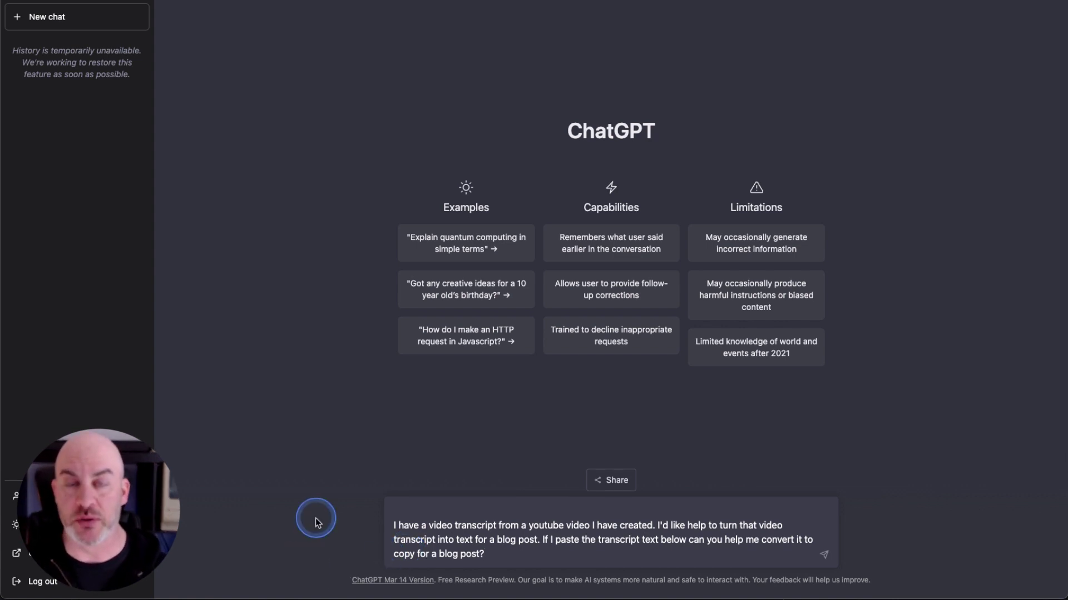
left_click_drag(346, 543, 362, 539)
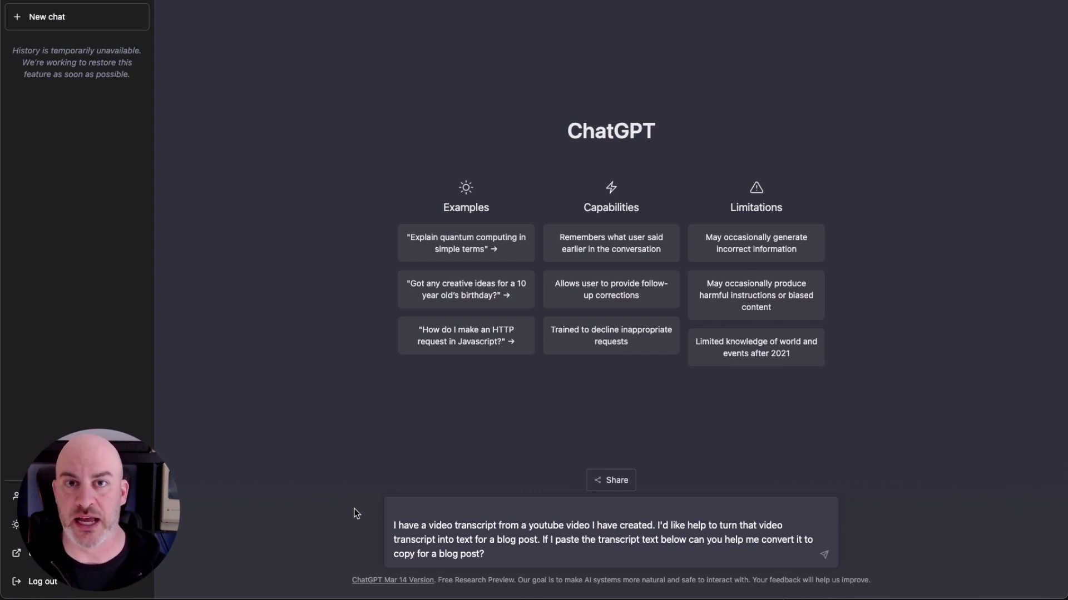
key("Return")
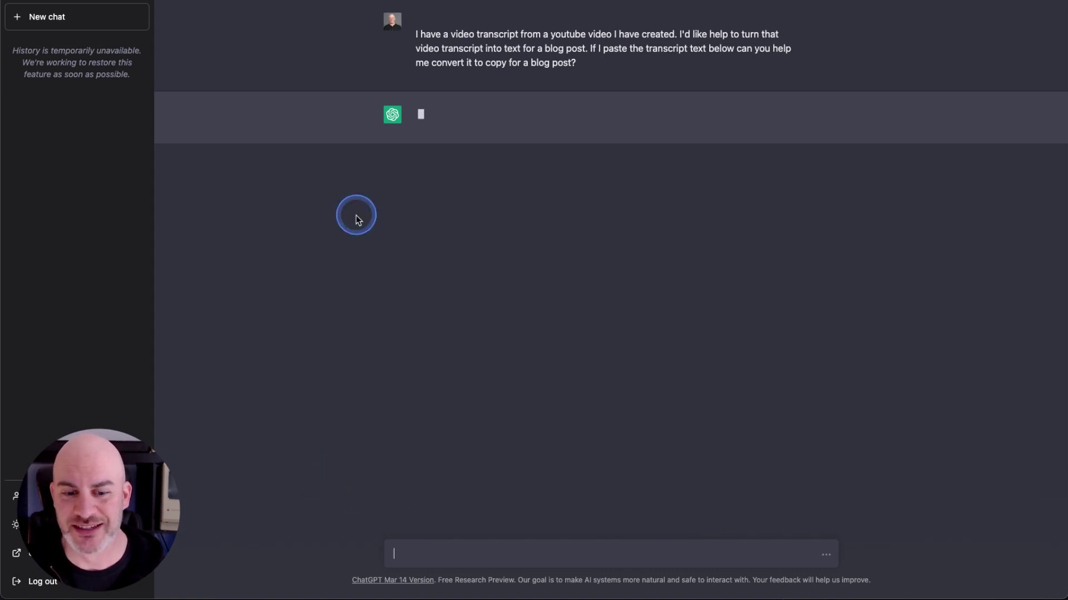
- Let ChatGPT finish its reply agreeing to help and asking for the transcript to be pasted
left_click(372, 213)
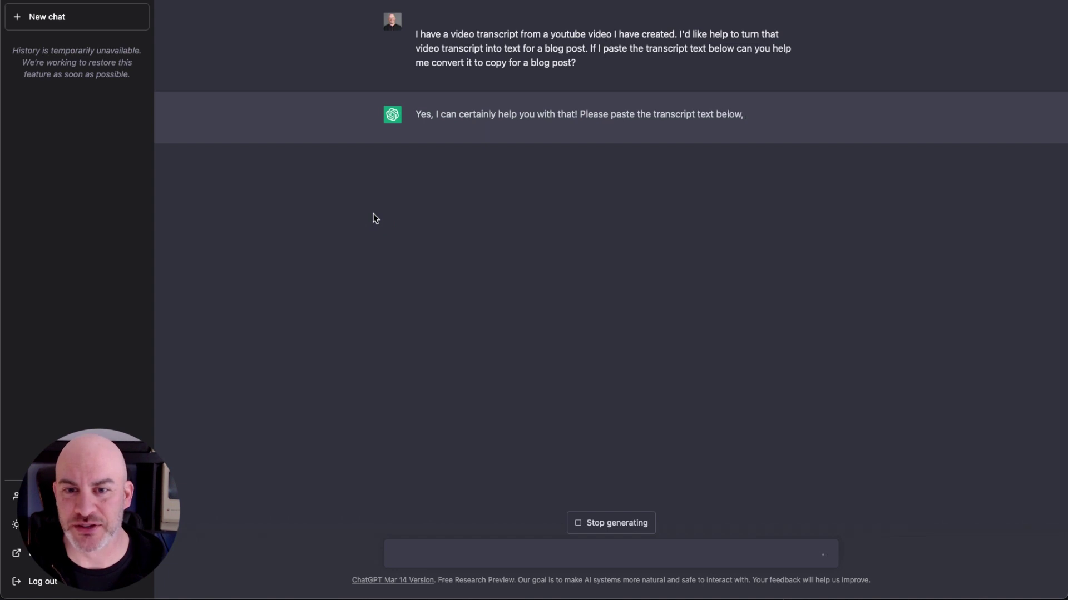
left_click(376, 206)
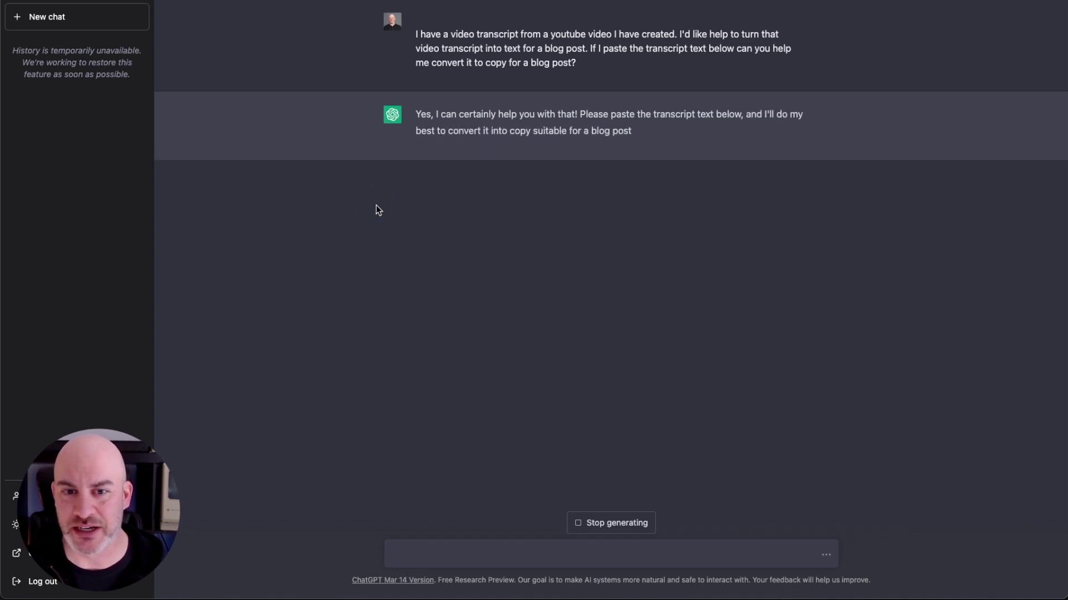
left_click(375, 205)
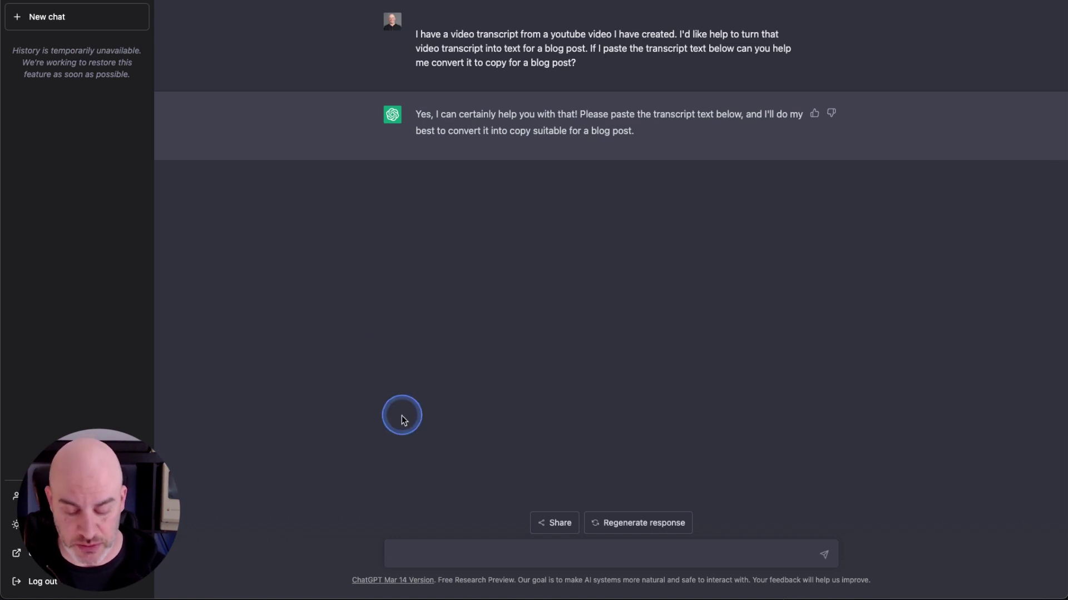
- Send the note 'Here is the video transcript text…convert to blog post copy.' with the full transcript below it
key("super+Tab")
key("super+Tab")
key("super+Tab")
key("super+Tab")
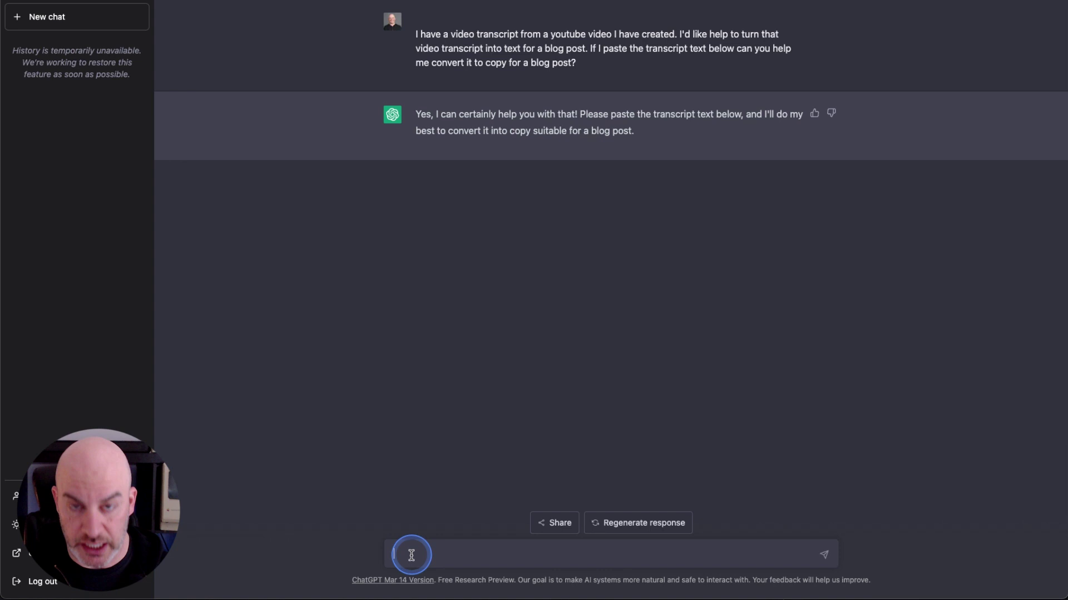
type("H")
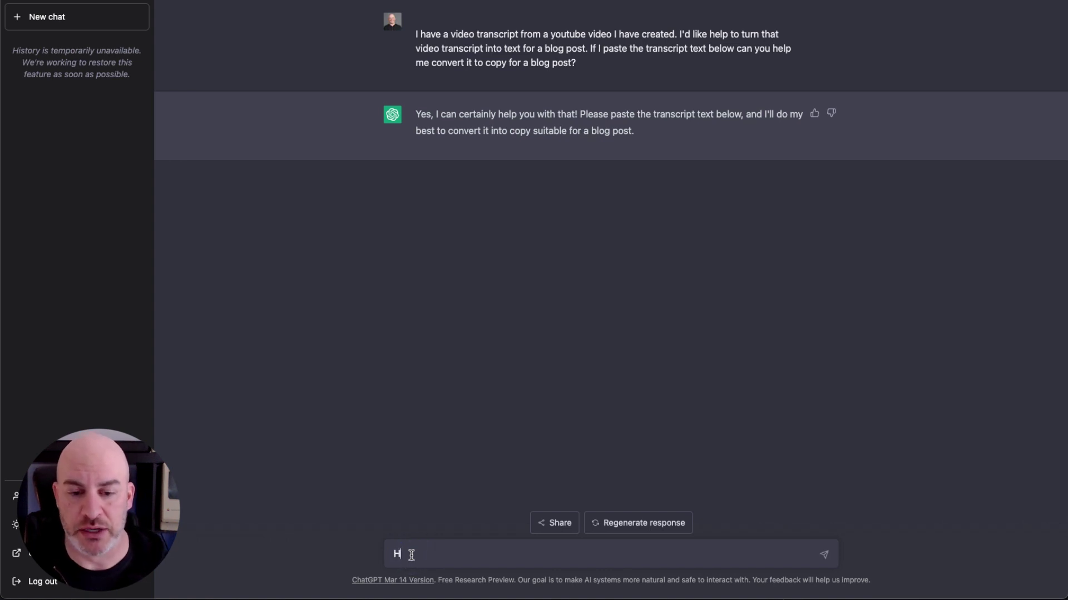
type("ere is the video transcrip")
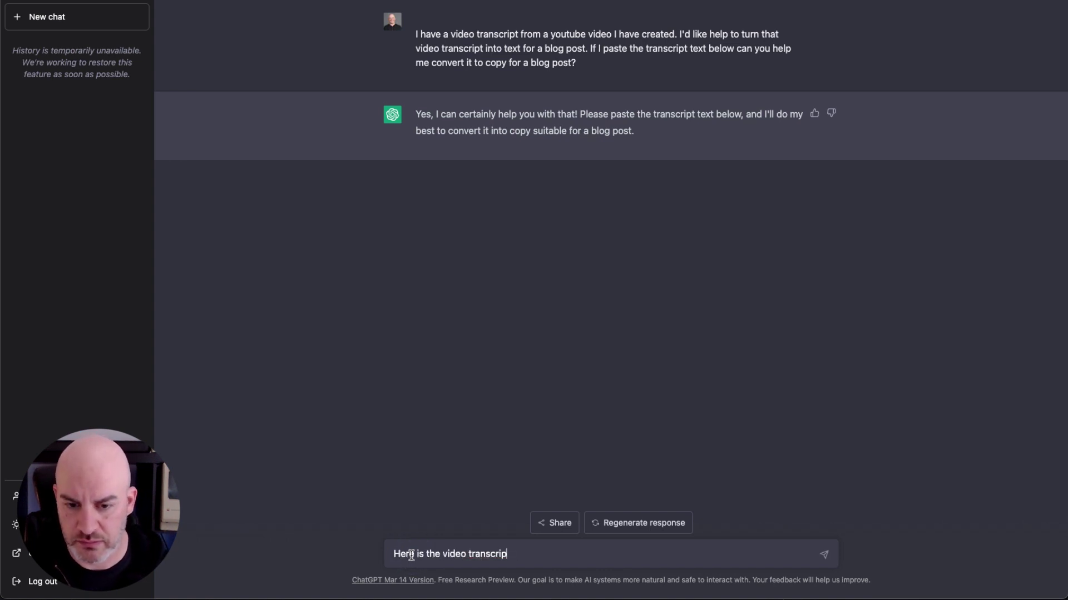
type("t text that I'm pasting blow")
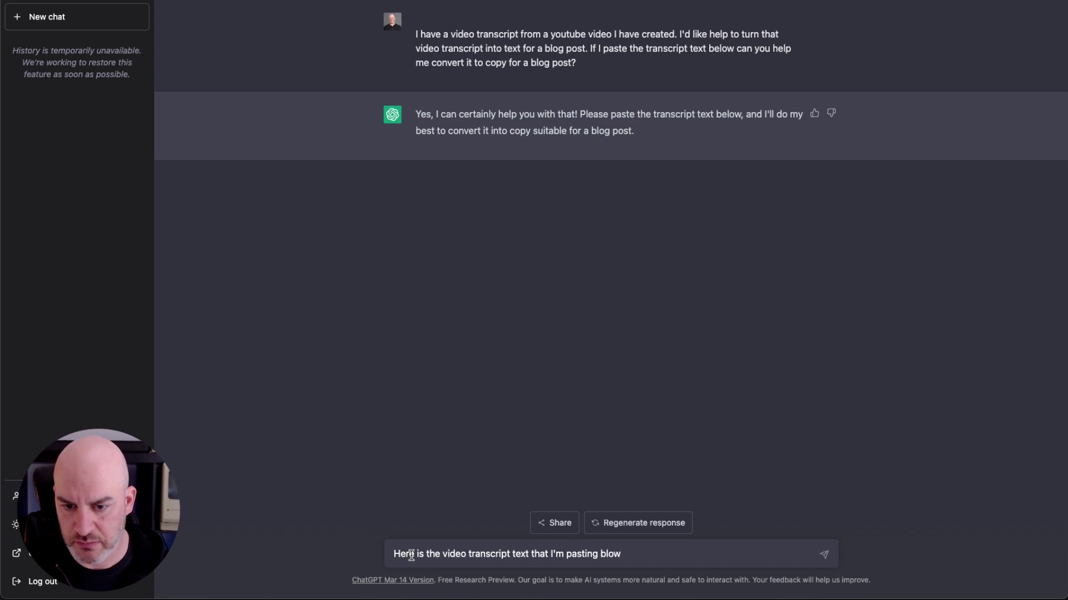
key("BackSpace")
key("BackSpace")
key("BackSpace")
type("elow for us to convert to blog post copy.")
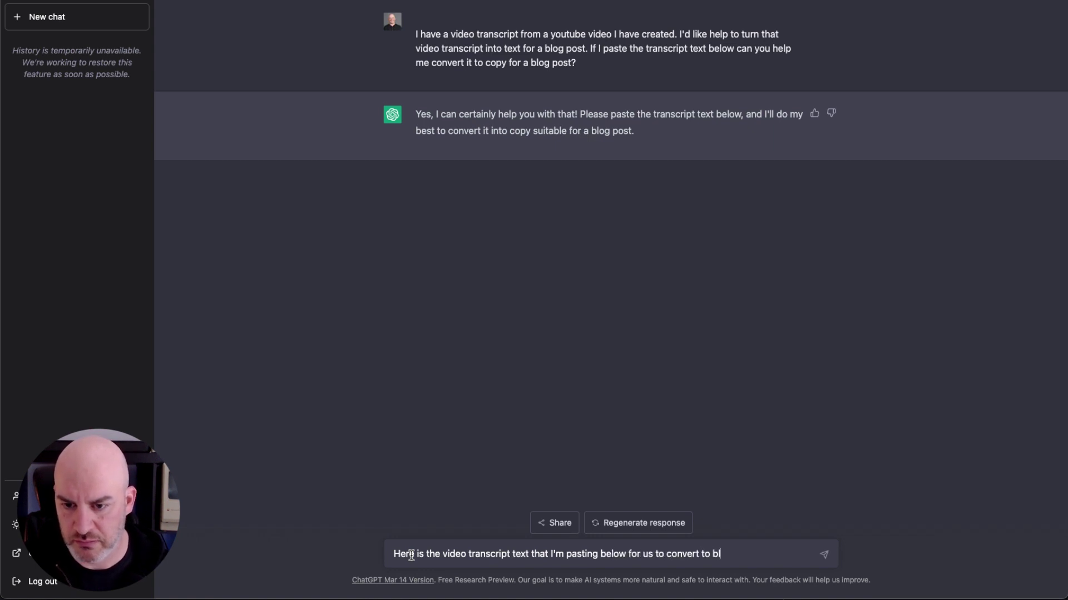
key("shift+Return")
key("shift+Return")
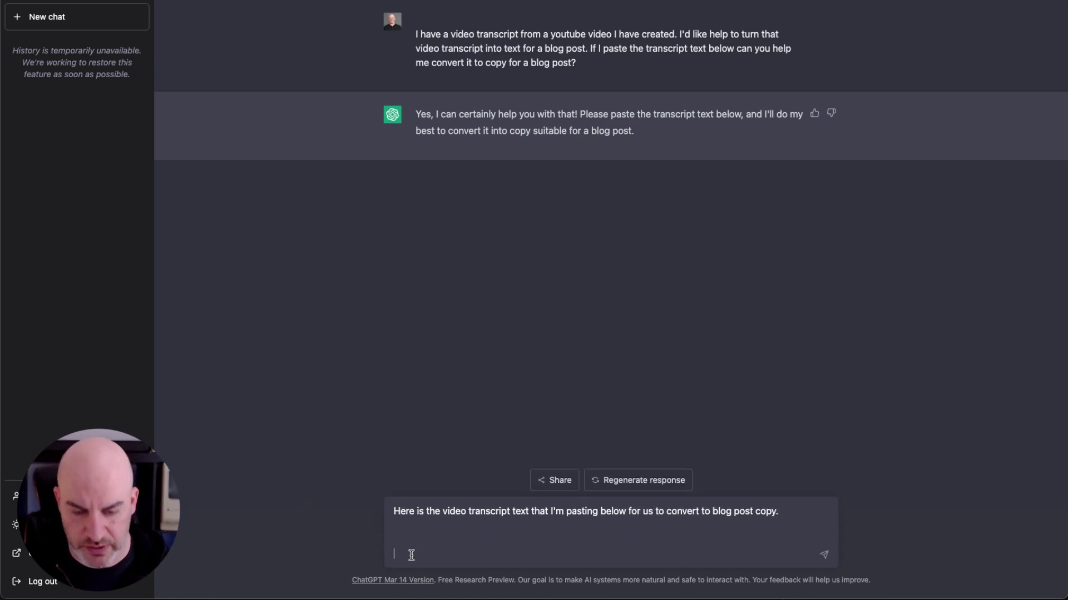
key("ctrl+v")
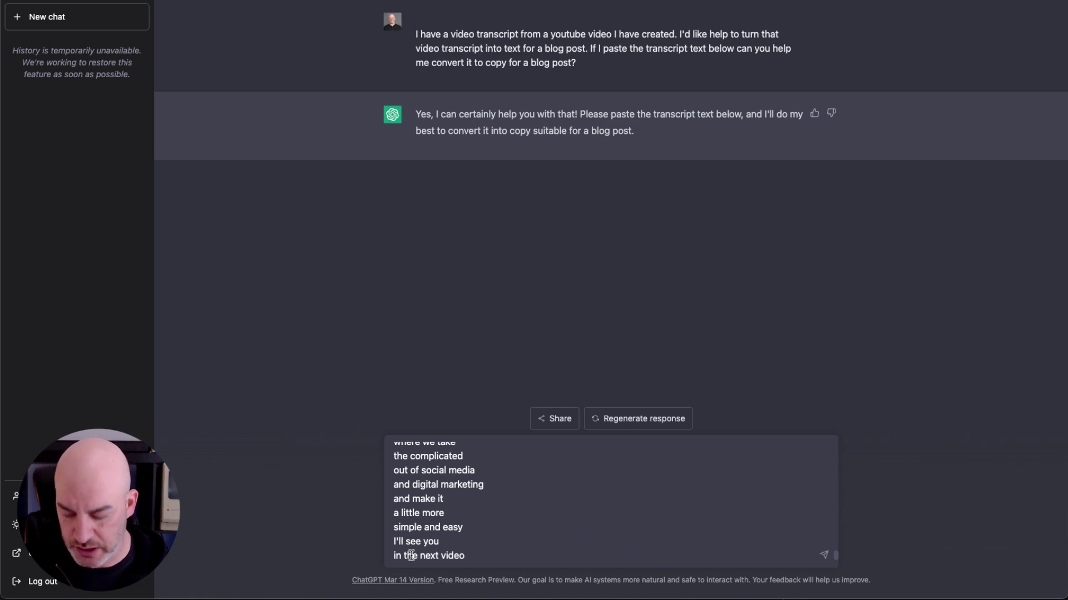
scroll(472, 529, "down", 1)
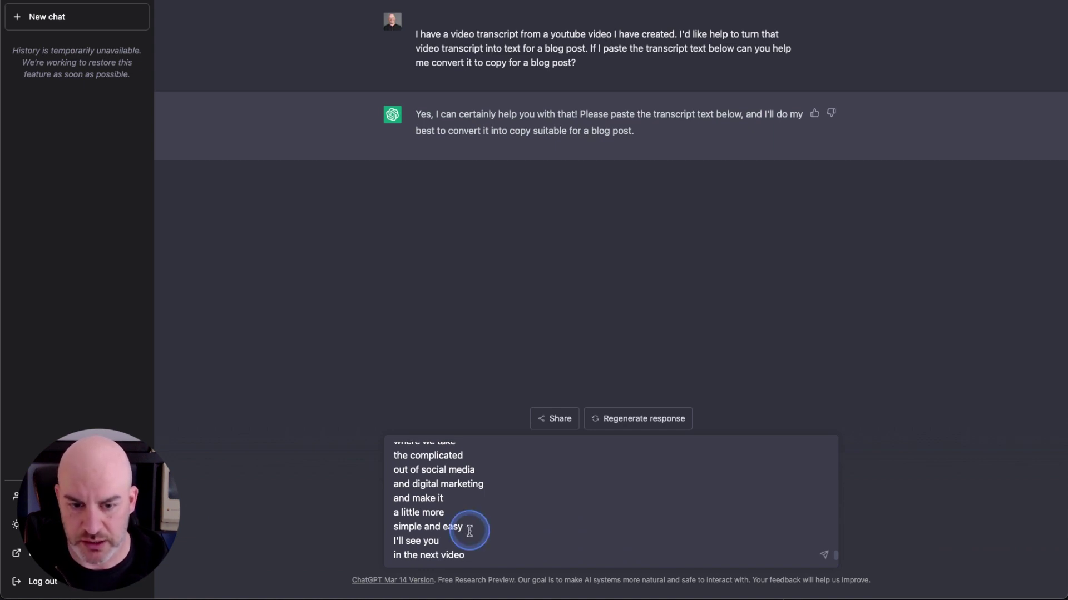
key("Return")
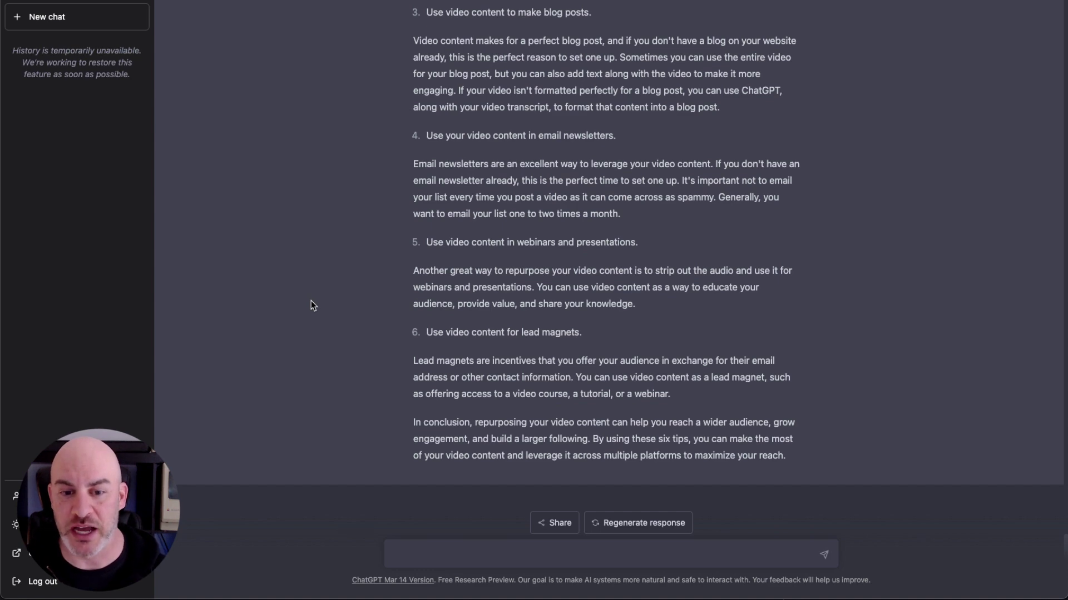
left_click(329, 219)
scroll(329, 219, "up", 10)
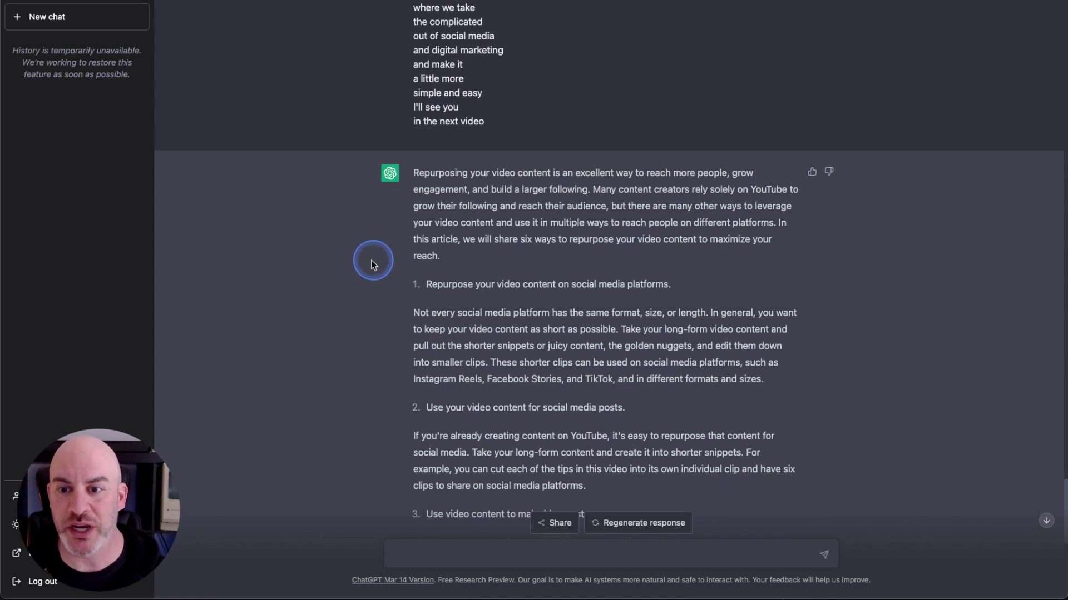
scroll(351, 312, "down", 1)
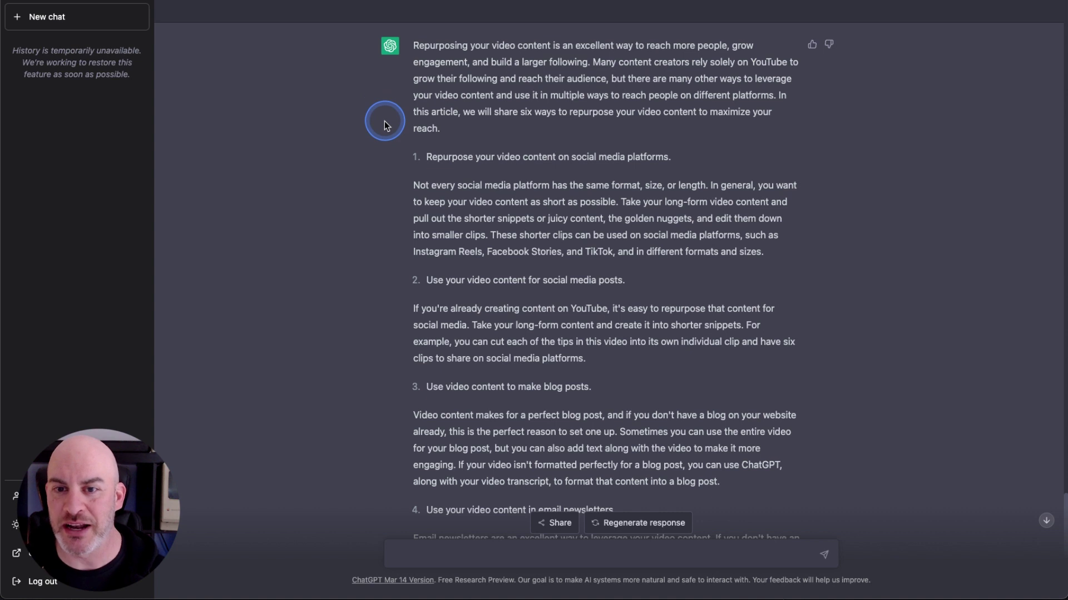
scroll(382, 145, "down", 1)
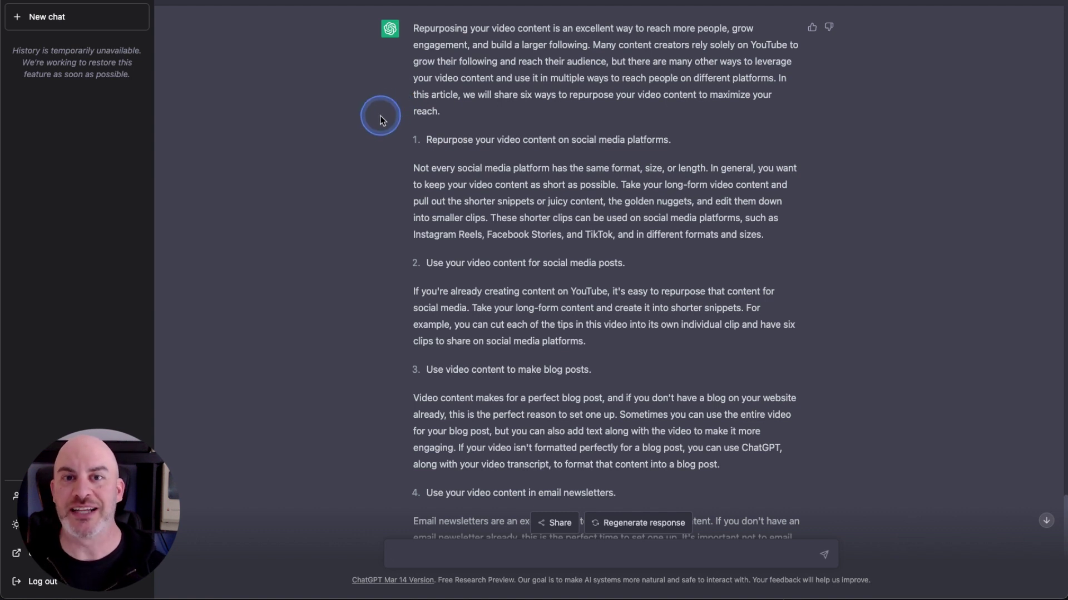
scroll(380, 118, "up", 1)
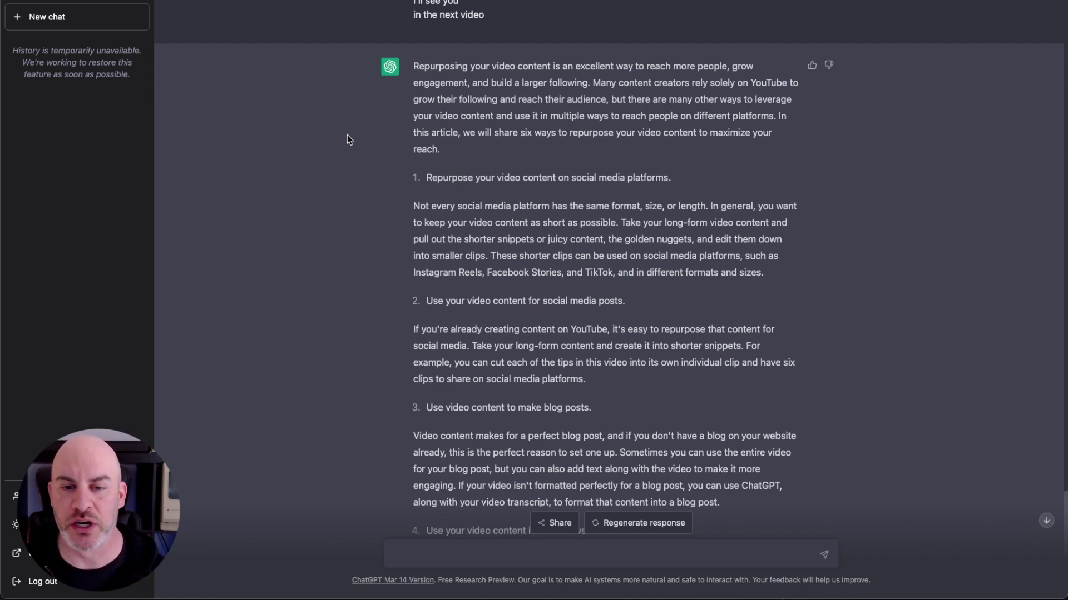
scroll(361, 247, "down", 3)
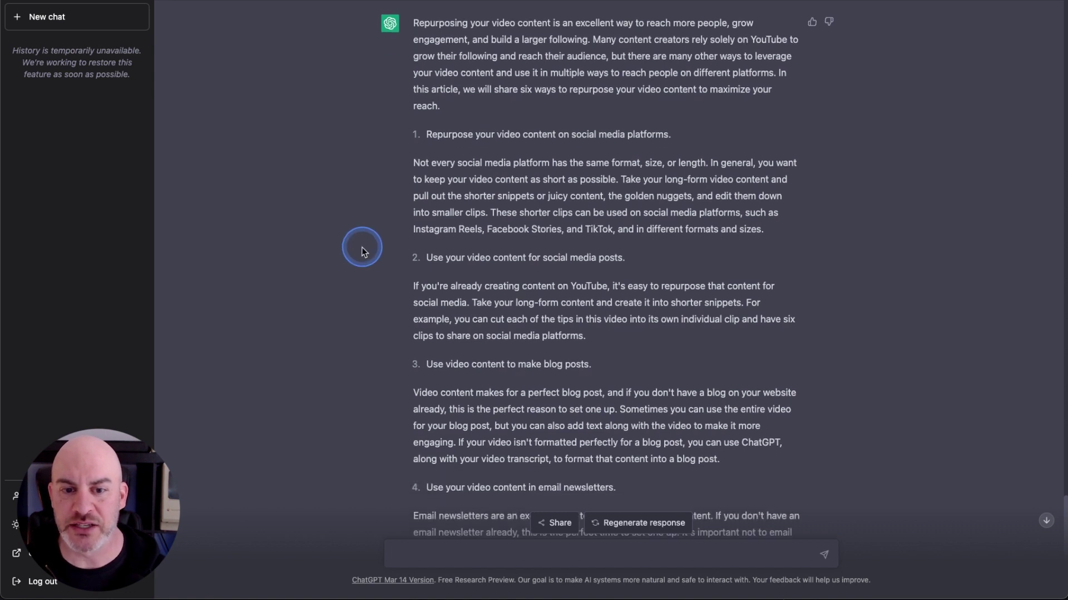
scroll(366, 318, "down", 2)
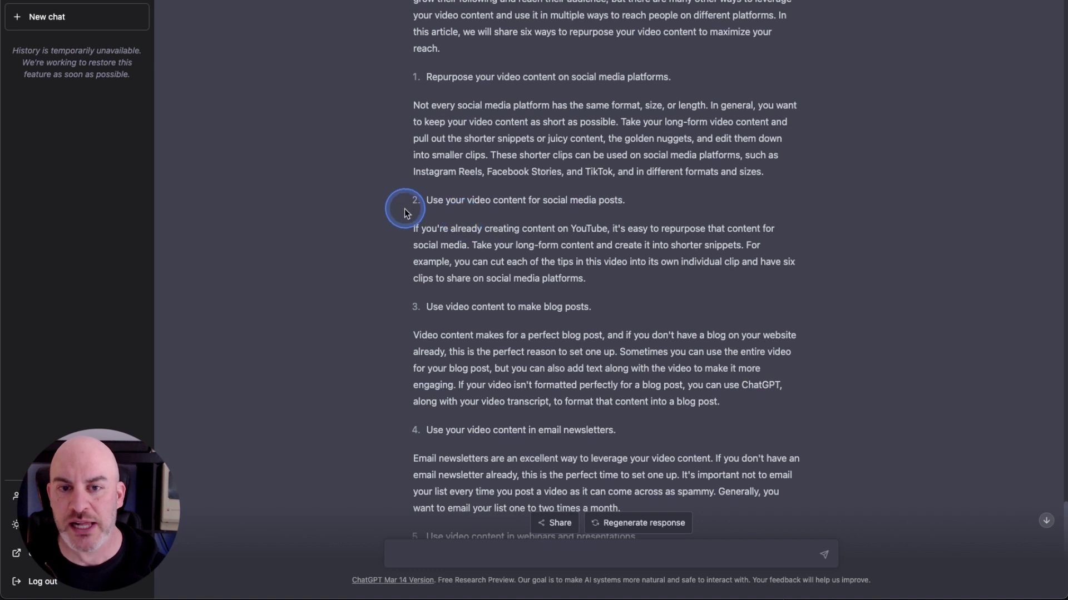
scroll(444, 206, "down", 1)
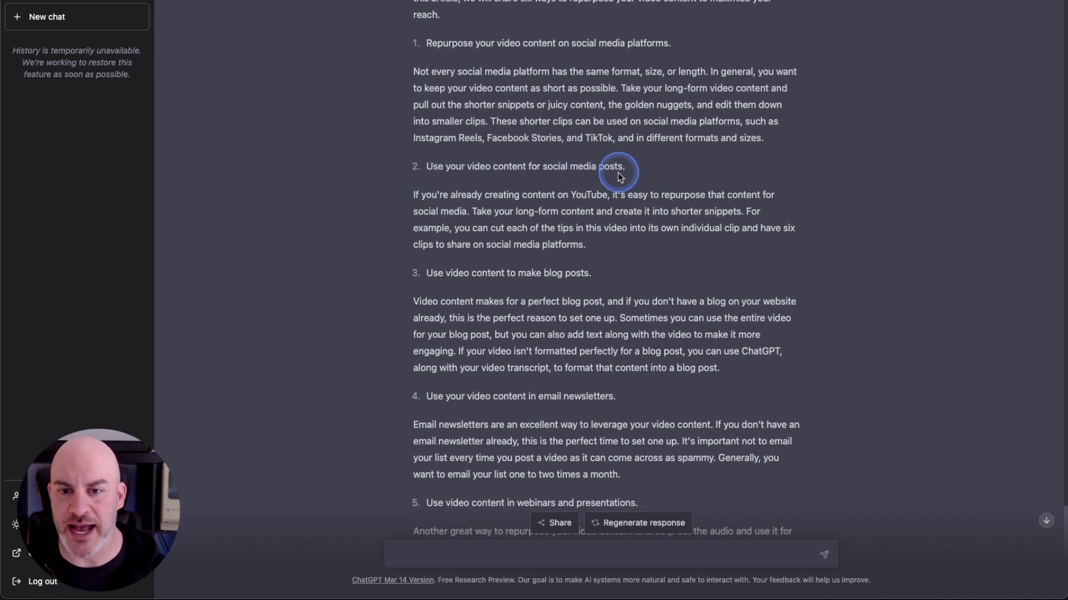
scroll(333, 374, "down", 3)
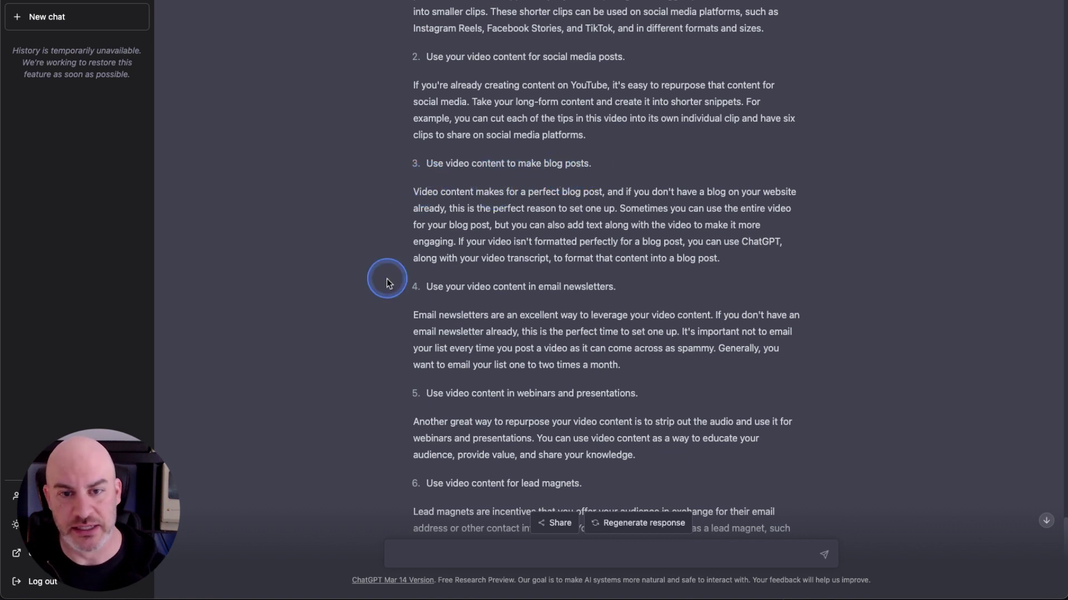
scroll(377, 322, "down", 3)
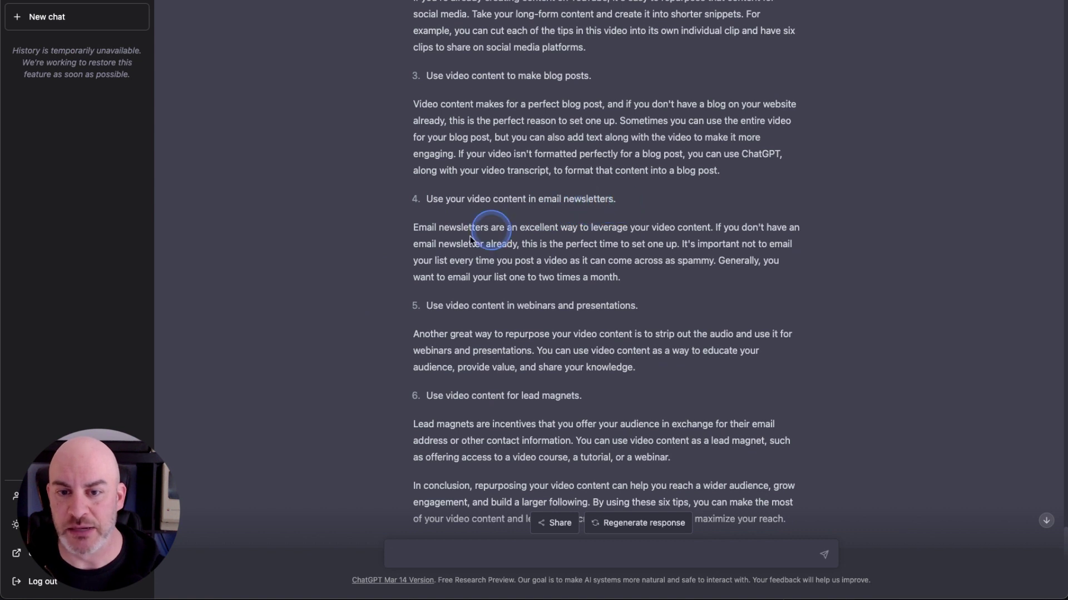
scroll(351, 329, "down", 3)
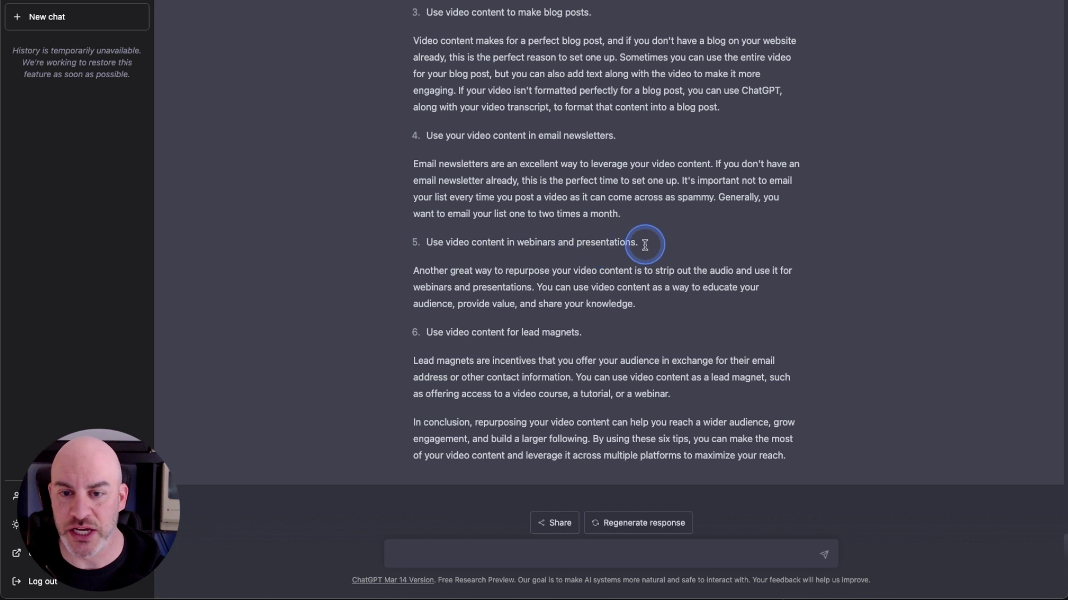
triple_click(425, 247)
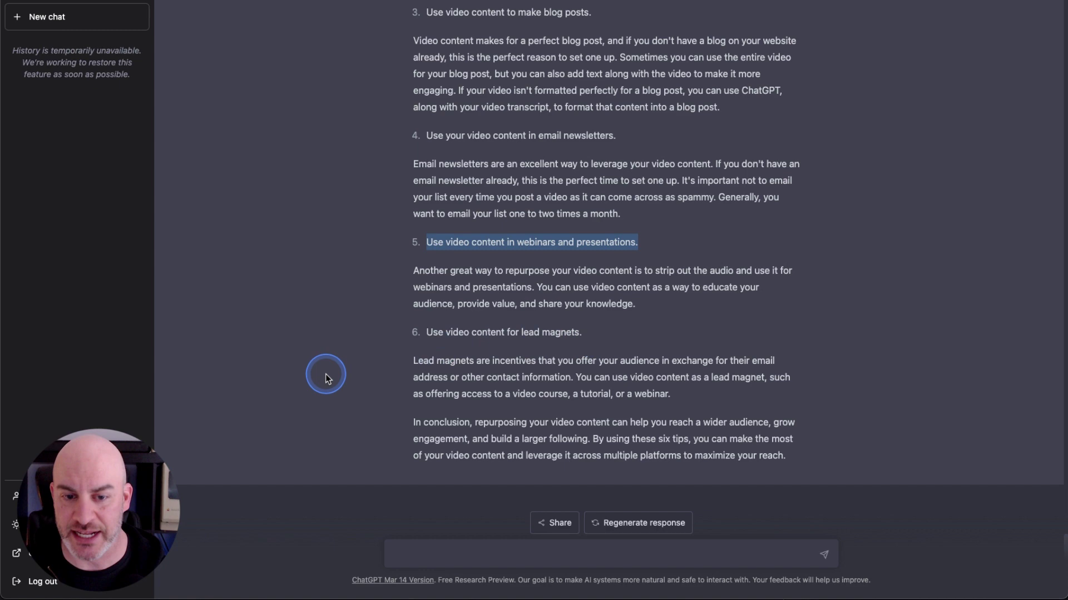
scroll(332, 372, "up", 10)
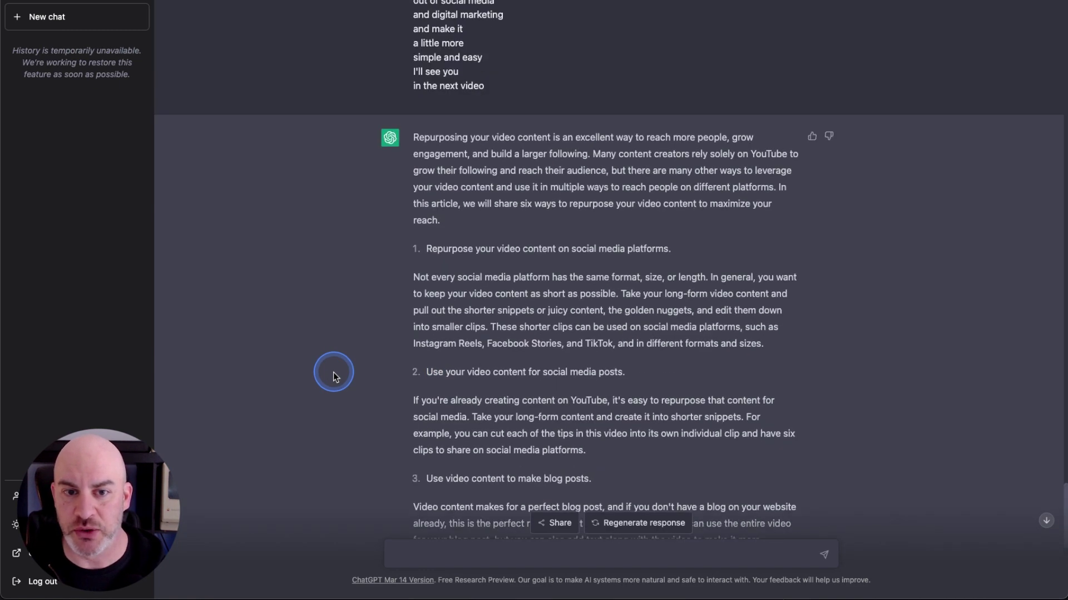
scroll(332, 372, "down", 7)
left_click(420, 556)
scroll(350, 411, "down", 2)
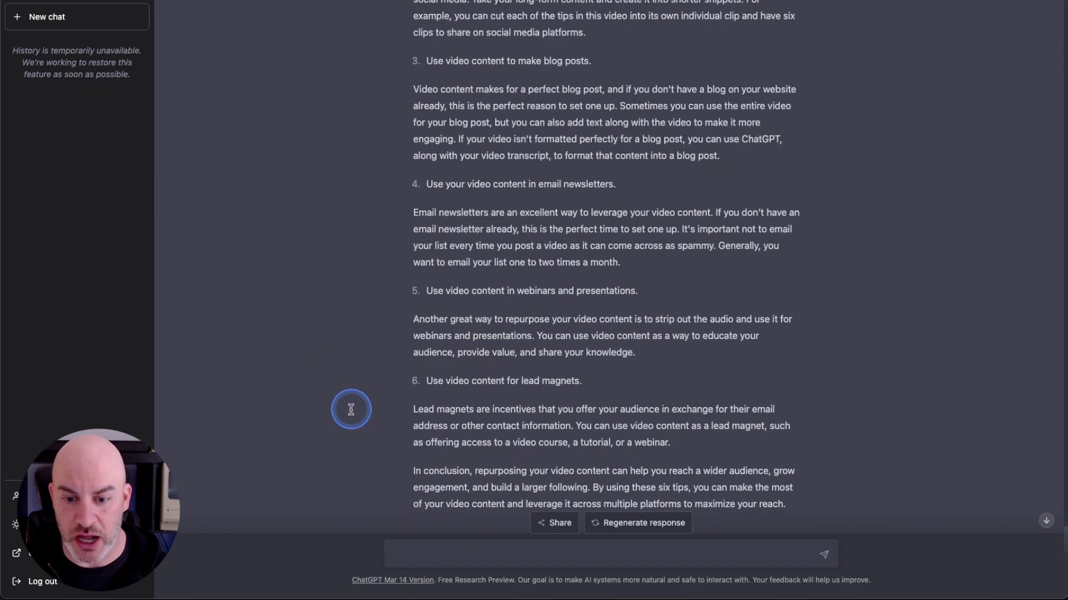
- Send 'Great that's an amazing job at a first draft. Can we make some adjustments to this?'
type("Great that's a")
key("BackSpace")
type("n")
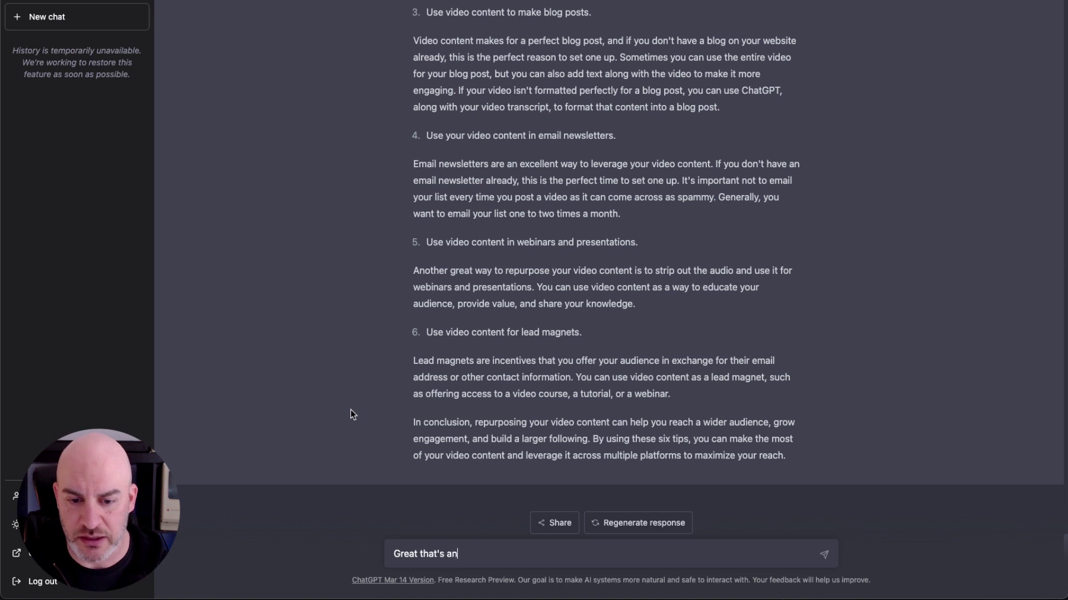
type(" amazing job at a first draft. Can we we make some ad")
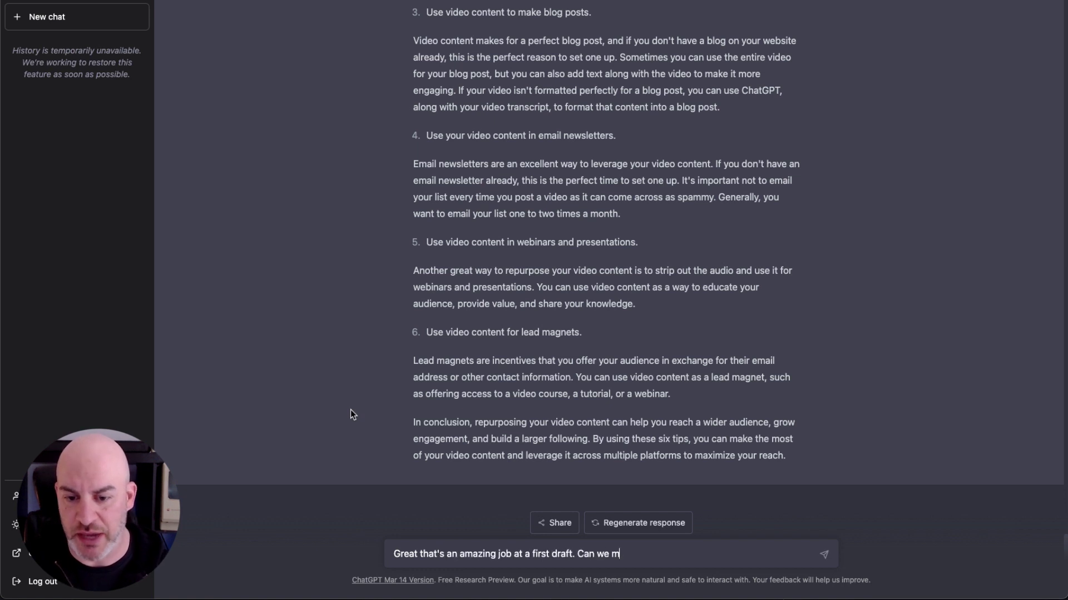
key("BackSpace")
type("we make some adjustments to this?")
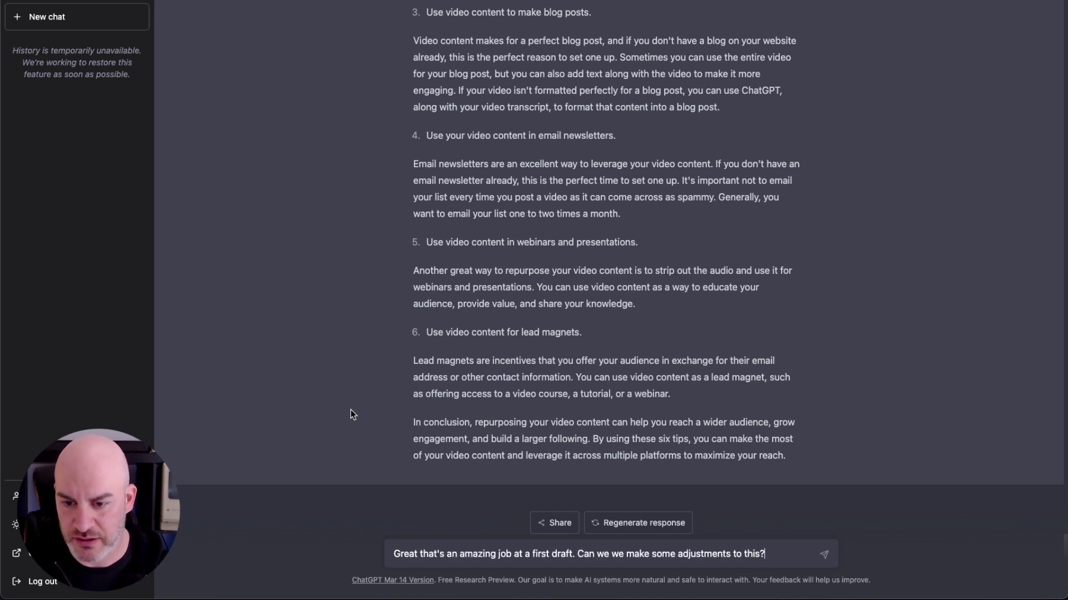
key("Return")
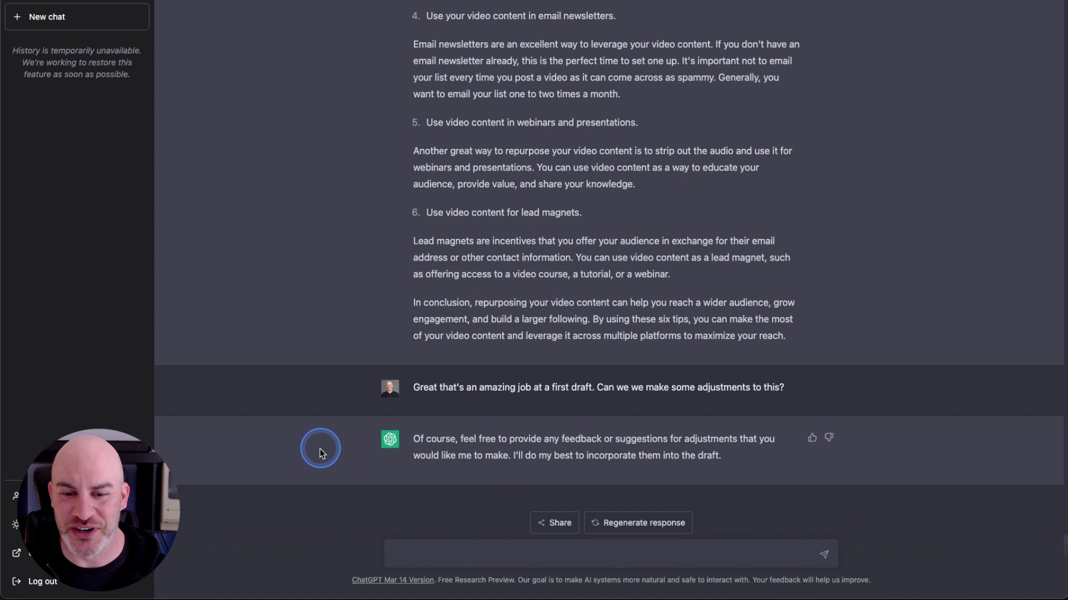
- Ask for the opening paragraph rewritten because its second sentence is long and repetitive
key("super+Tab")
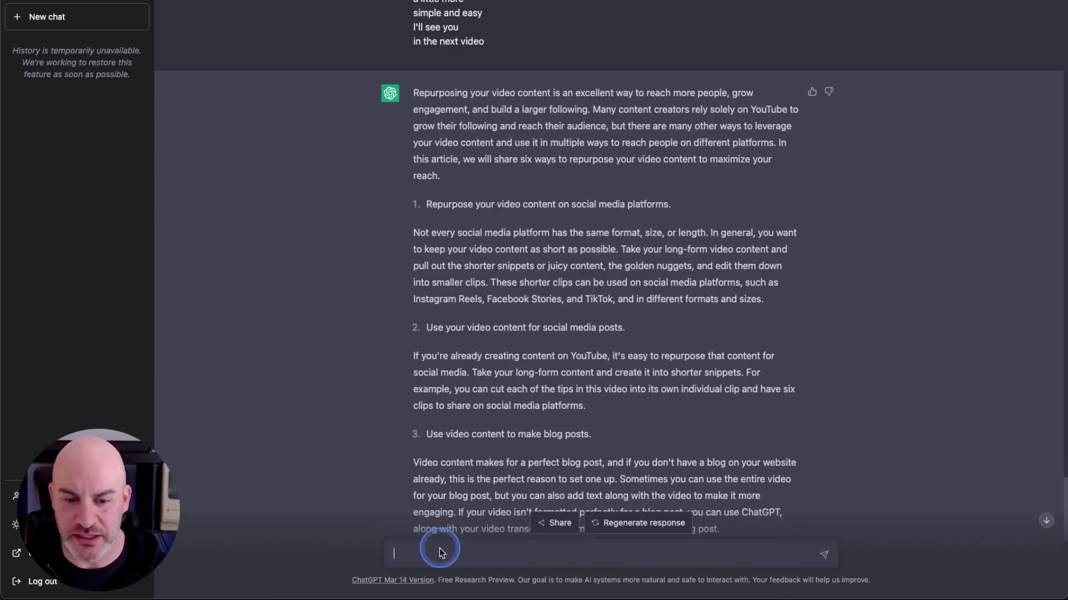
type("First can you r")
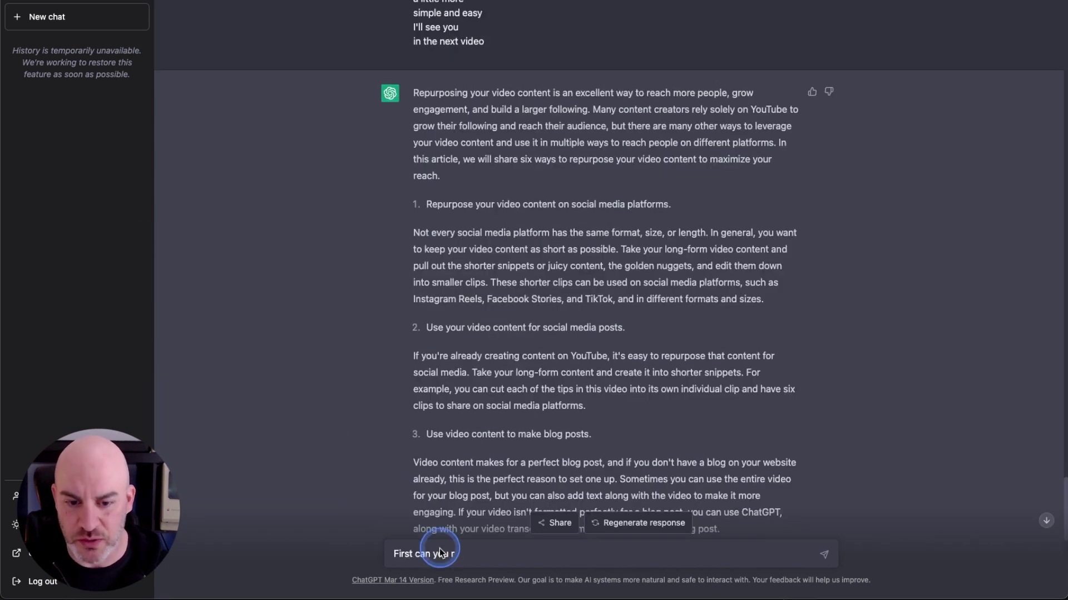
type("ewrite the opening paragraph")
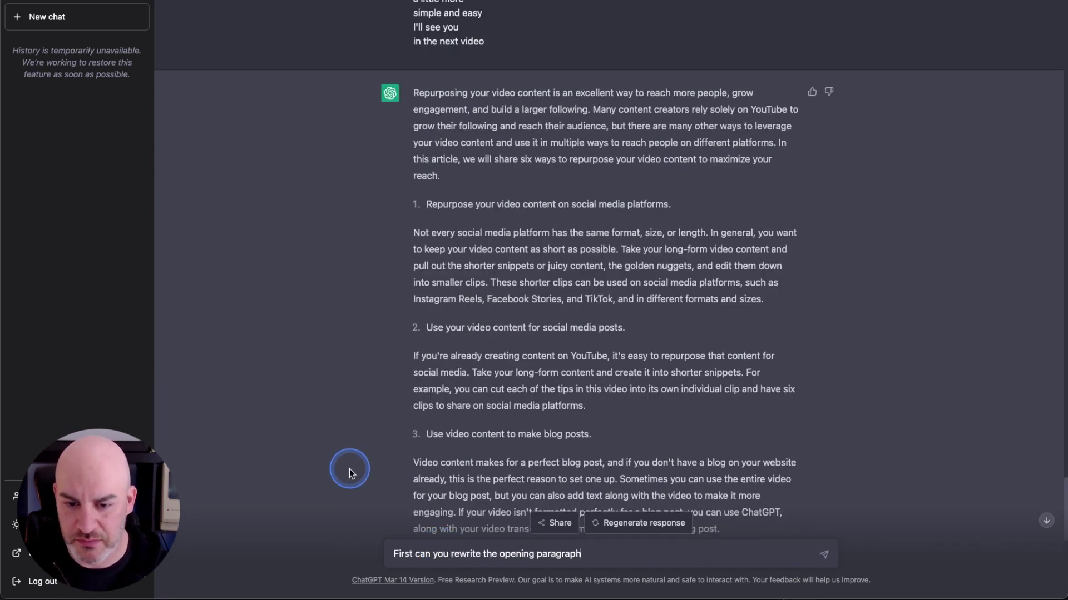
type(". the second sentence i")
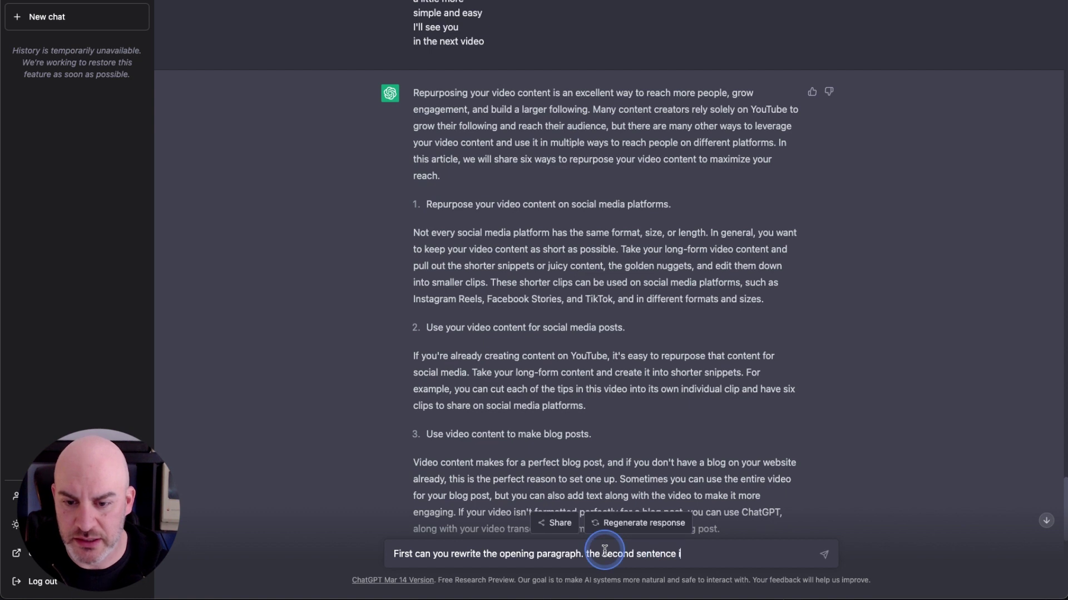
type("s a bit long and repetitive")
key("BackSpace")
key("BackSpace")
key("BackSpace")
key("BackSpace")
key("BackSpace")
key("BackSpace")
key("BackSpace")
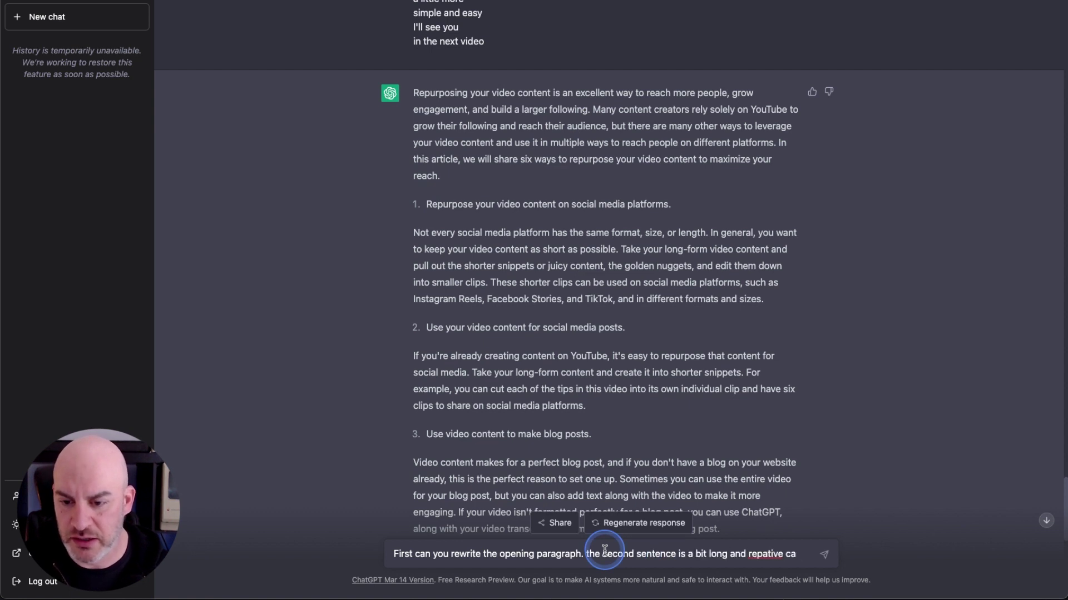
type("ative")
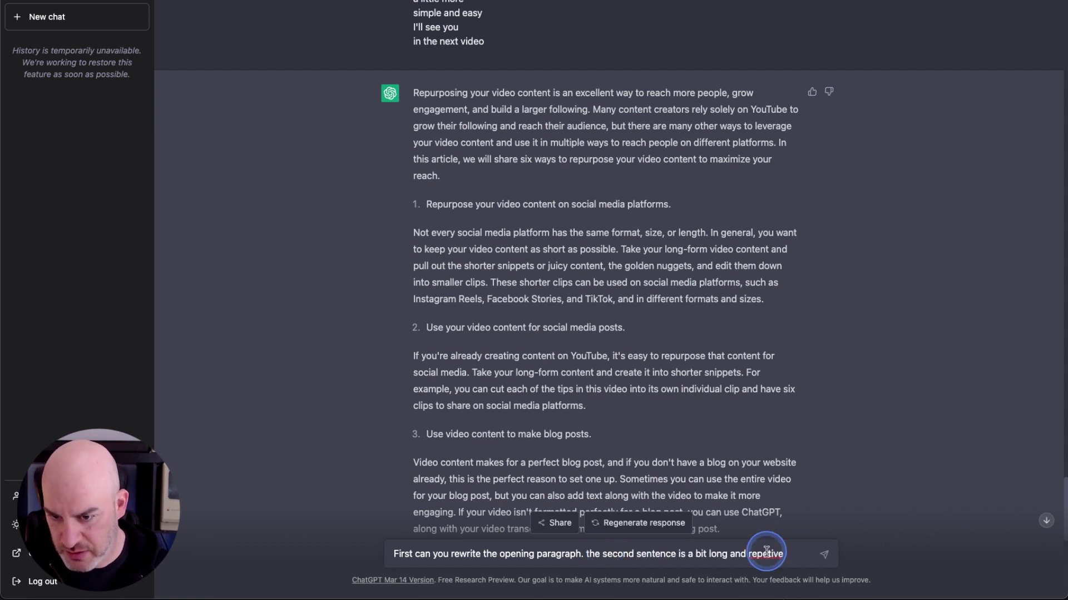
right_click(766, 556)
left_click(789, 424)
type("can you please rewrite that sen")
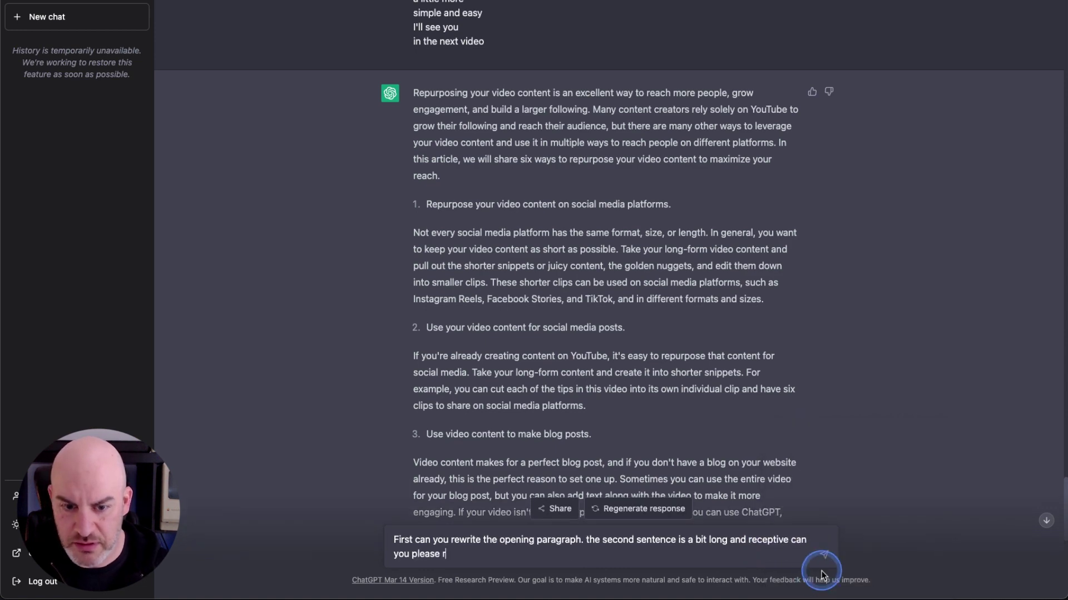
type("tence")
key("Return")
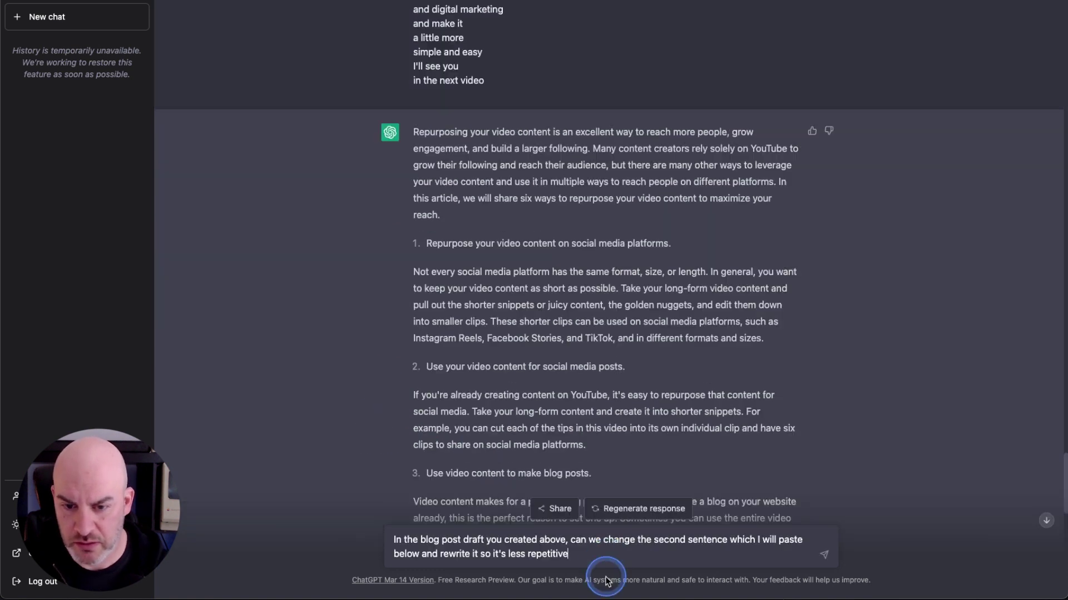
- Resend the second-sentence rewrite request with the opening paragraph pasted beneath it
key("shift+Return")
key("shift+Return")
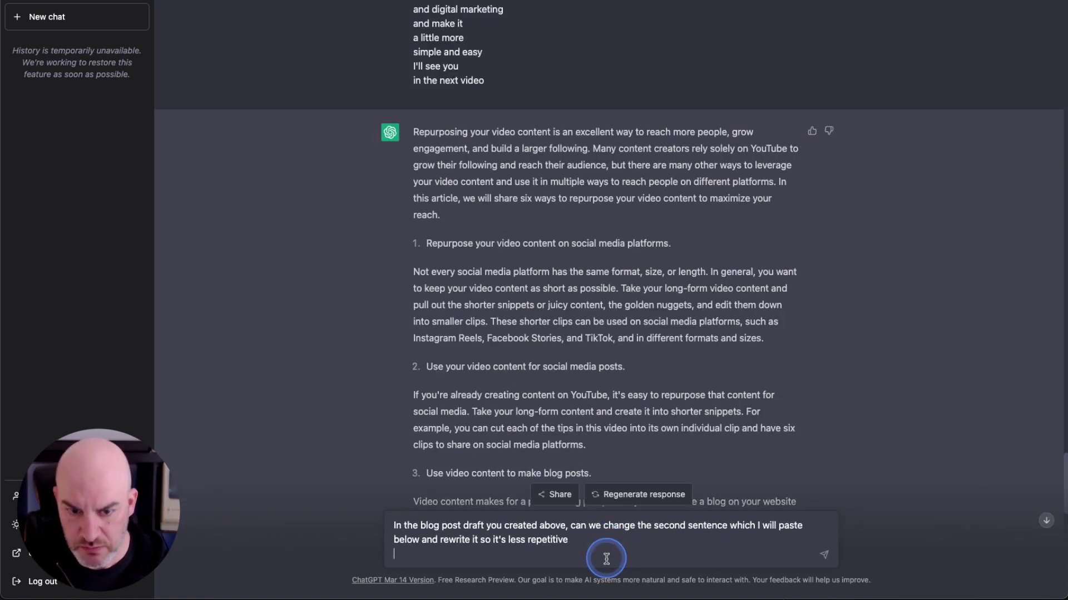
type("Repurposing your video content is an excellent way to reach more people, grow engagement, and build a larger following. Many content creators rely solely on YouTube to grow their following and reach their audience, but there are many other ways to leverage your video content and use it in multiple ways to reach people on different platforms. In this article, we will share six ways to repurpose your video content to maximize your reach.")
left_click(573, 469)
type(".")
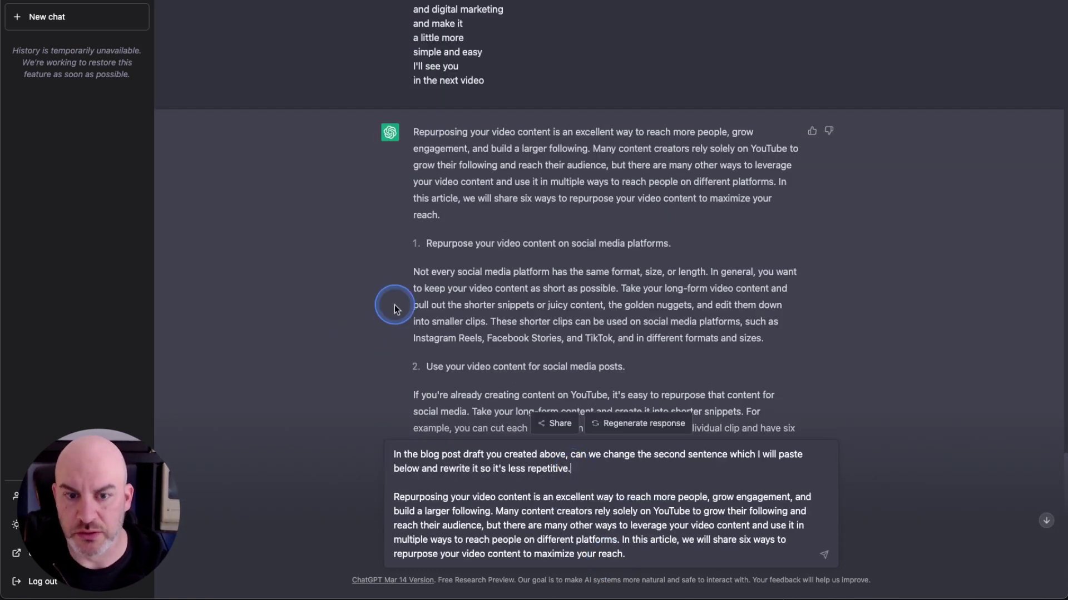
scroll(369, 250, "down", 5)
scroll(372, 257, "down", 10)
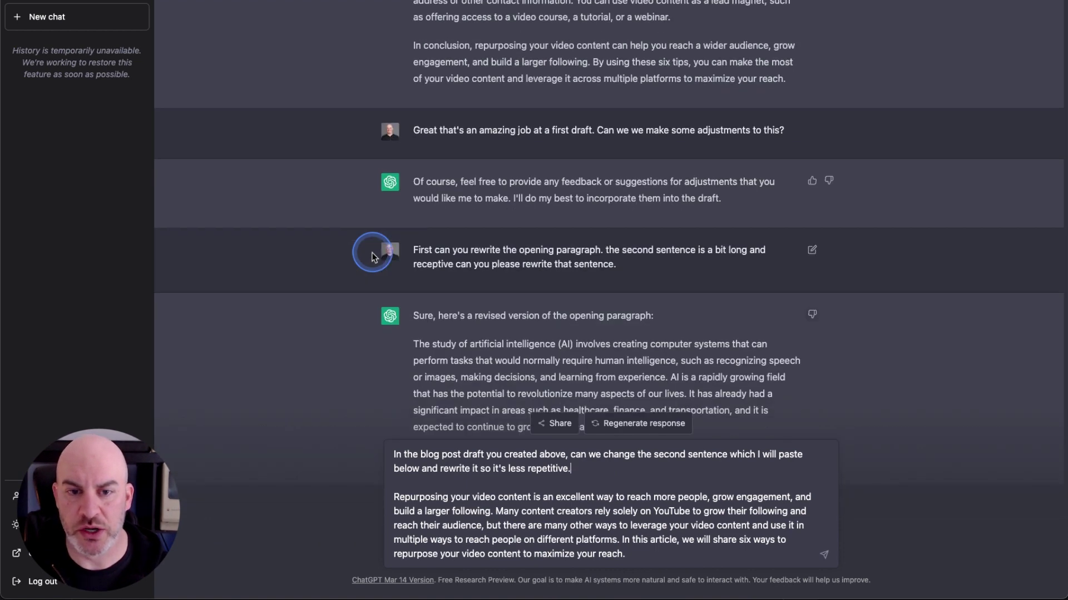
left_click(366, 389)
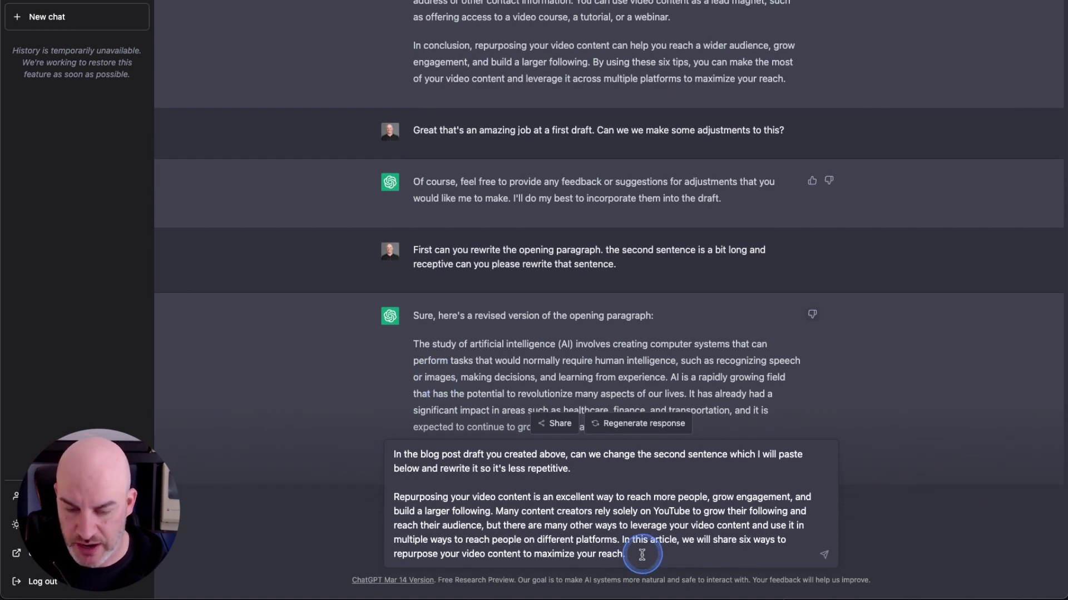
key("Return")
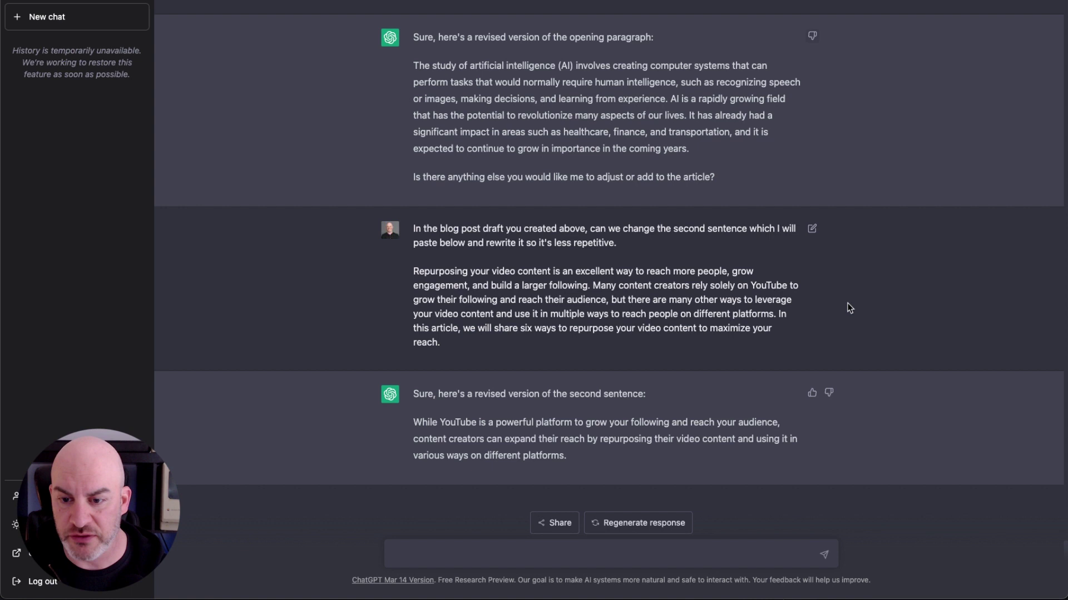
left_click(849, 434)
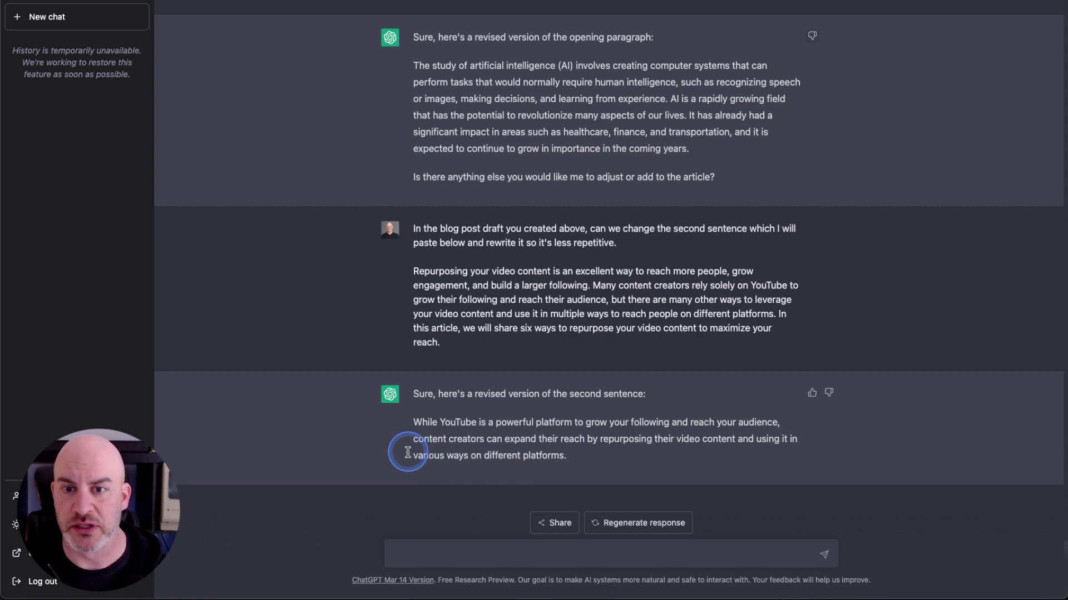
- Ask ChatGPT to use the new sentence in the original blog post copy, then review the result
type("Great lets use that sentence. Can you replace it in the original blog post copy abo")
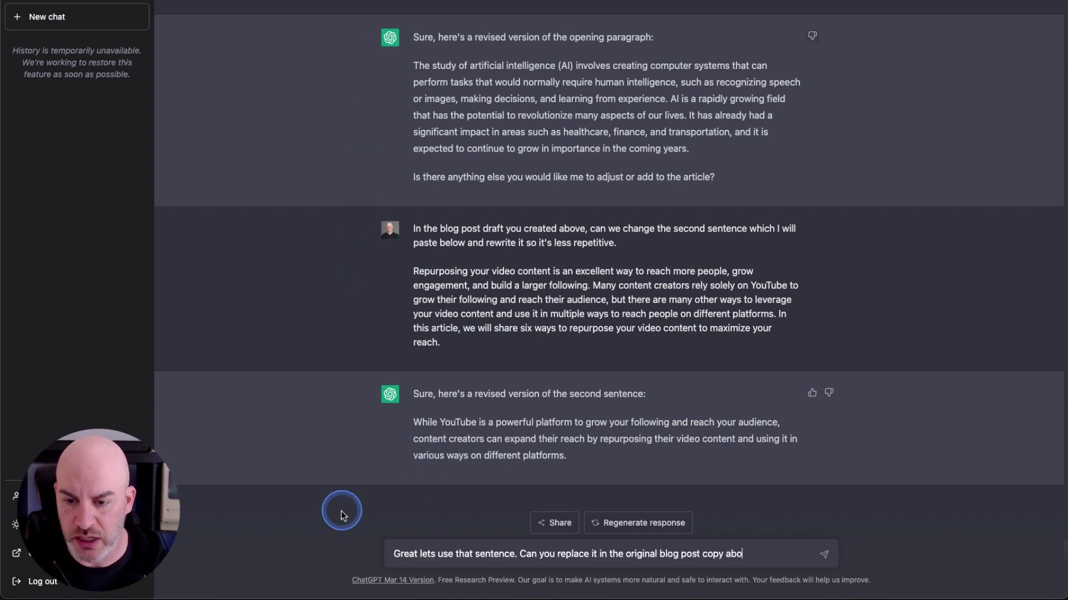
type("ve.")
key("Return")
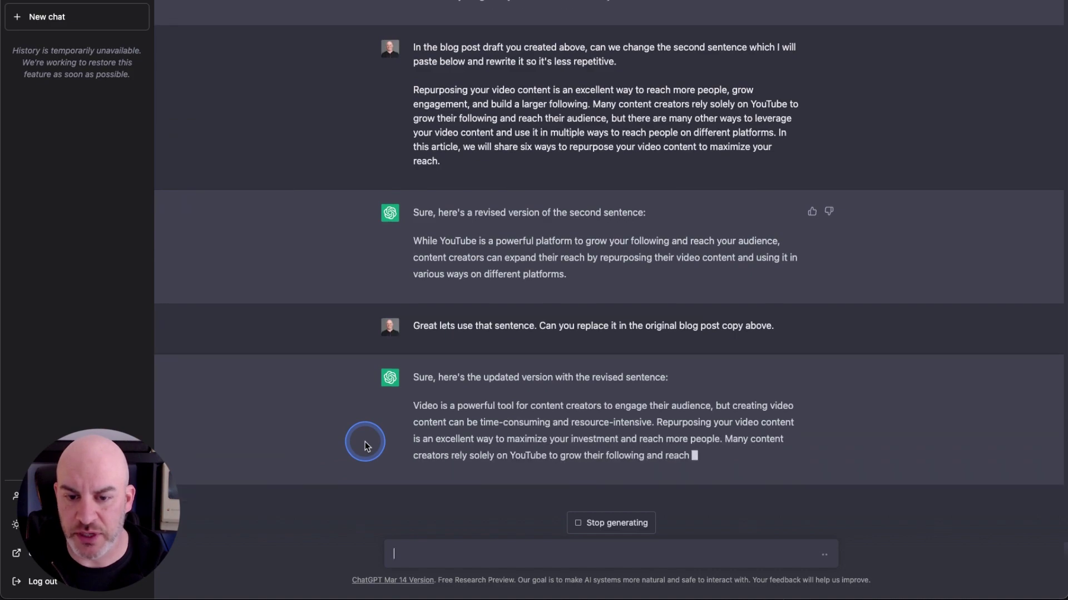
scroll(334, 361, "up", 15)
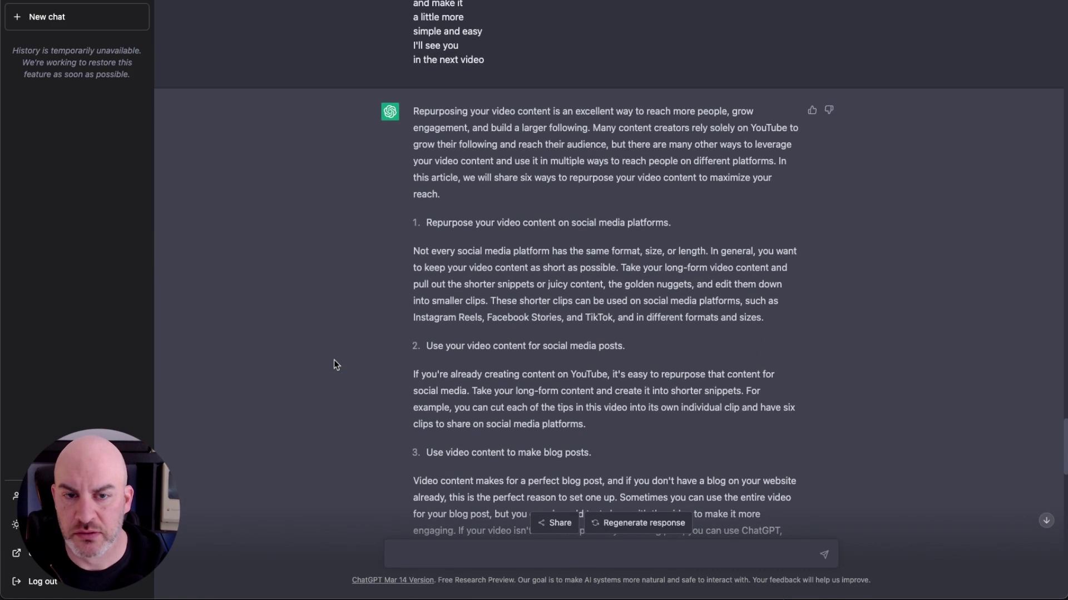
scroll(405, 388, "down", 10)
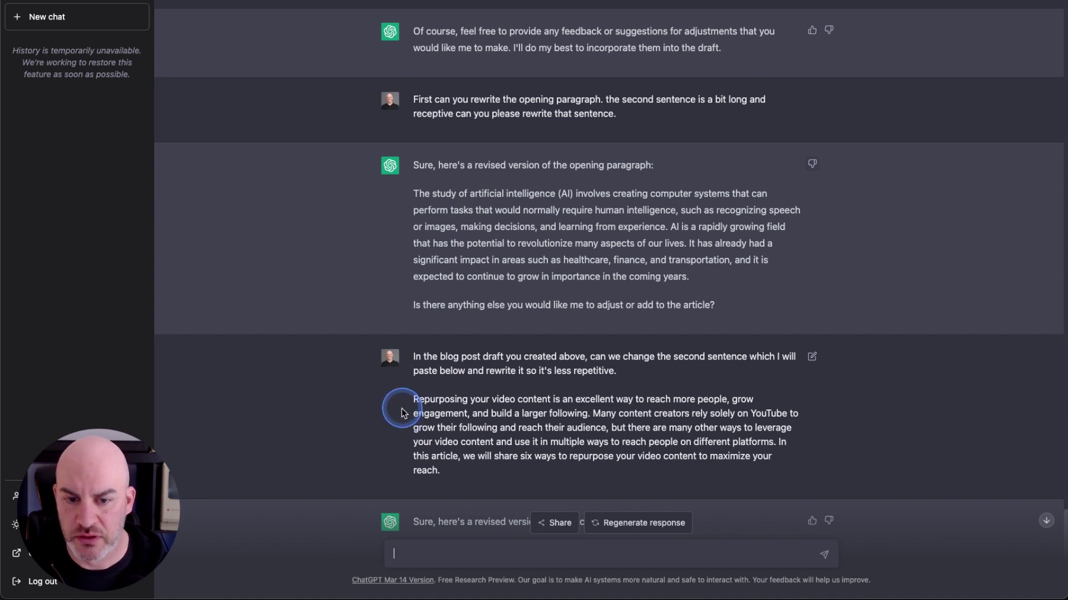
scroll(402, 412, "down", 10)
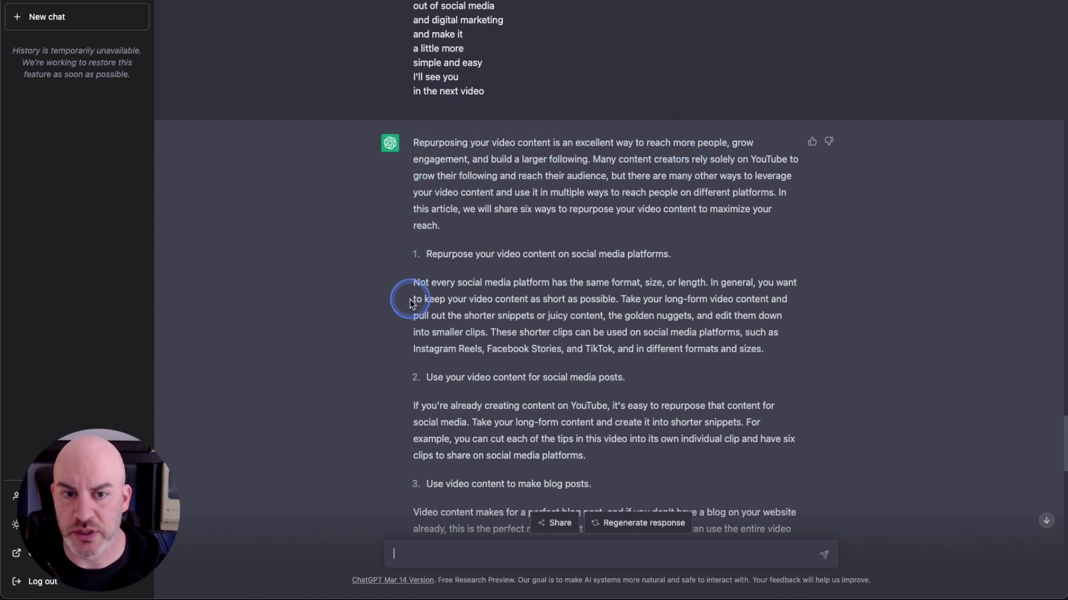
scroll(410, 299, "down", 3)
- Ask ChatGPT to keep the first draft's original opening line and change only the second sentence
type("Let'")
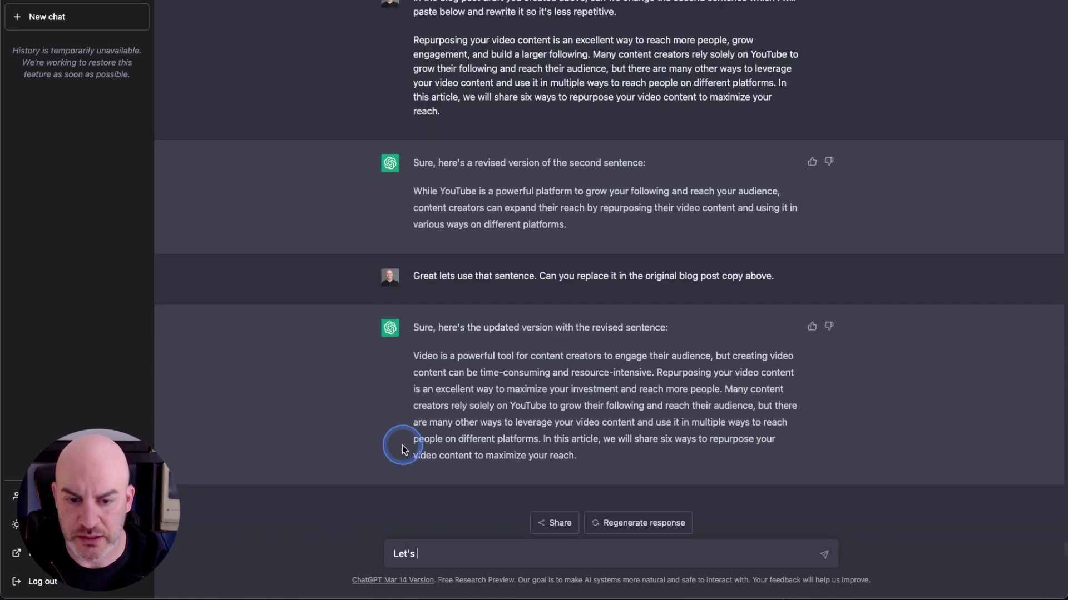
type("s keep the first line of the first draft instead. Just replace that second sentence.")
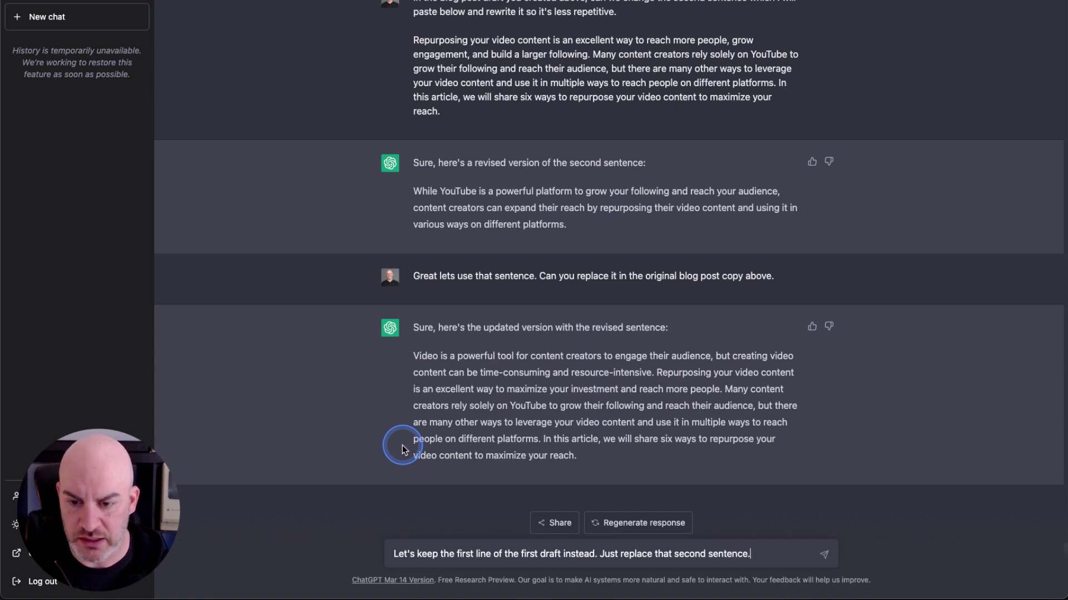
key("Return")
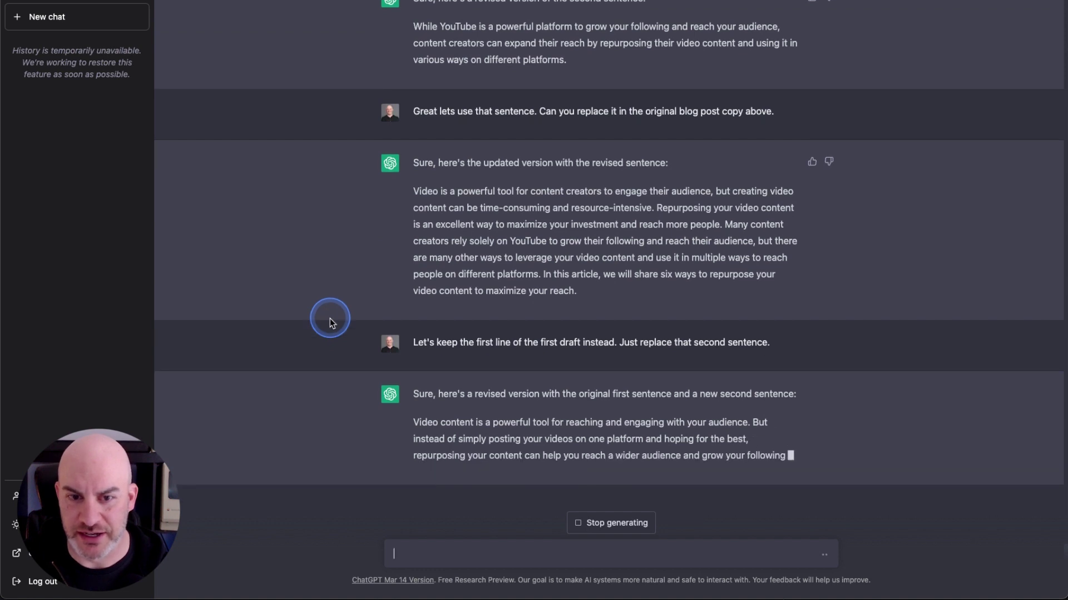
left_click(337, 309)
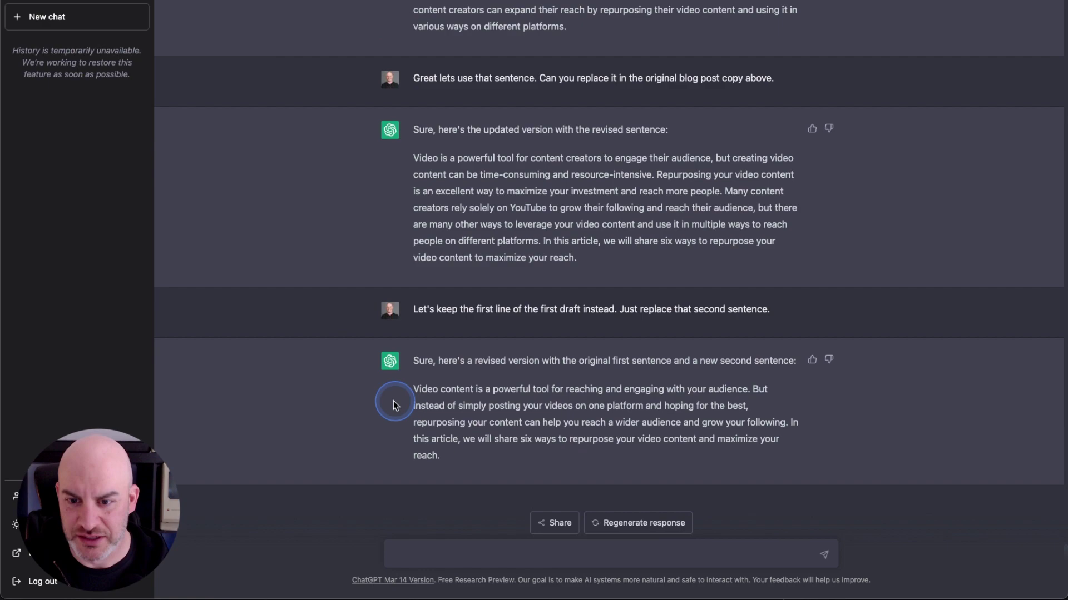
- Select the first draft's text from its beginning down to the contact information
scroll(368, 296, "up", 20)
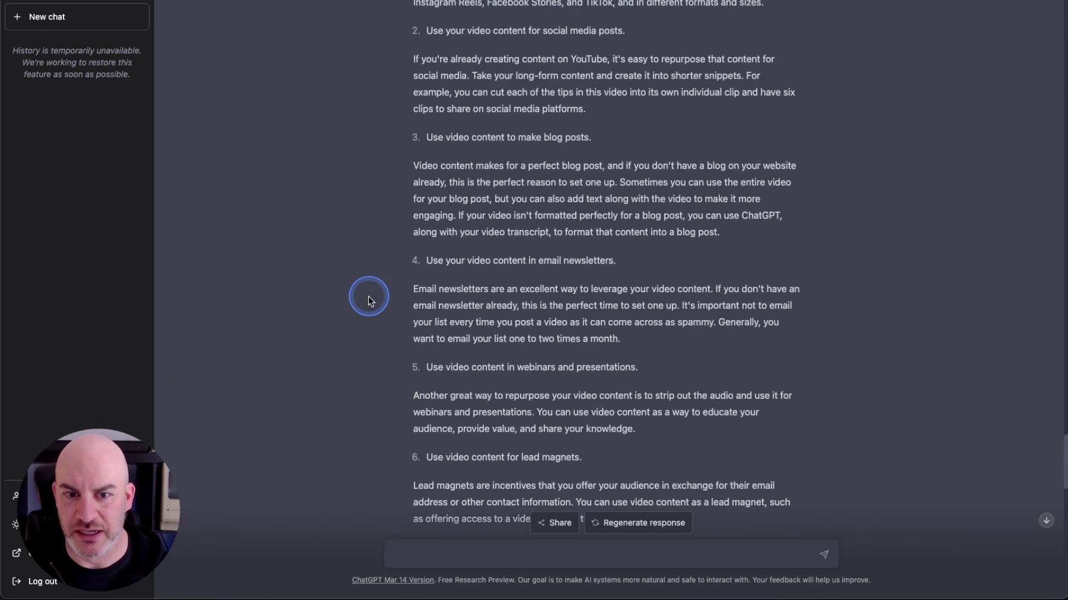
scroll(368, 295, "up", 15)
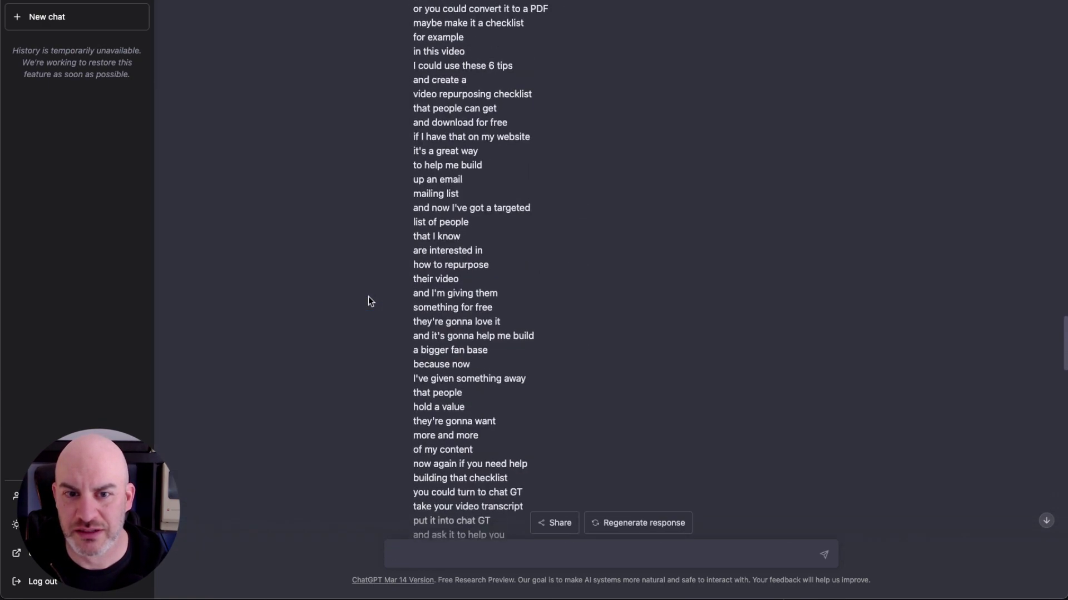
scroll(368, 296, "down", 12)
scroll(368, 296, "down", 6)
scroll(368, 297, "up", 3)
left_click(412, 185)
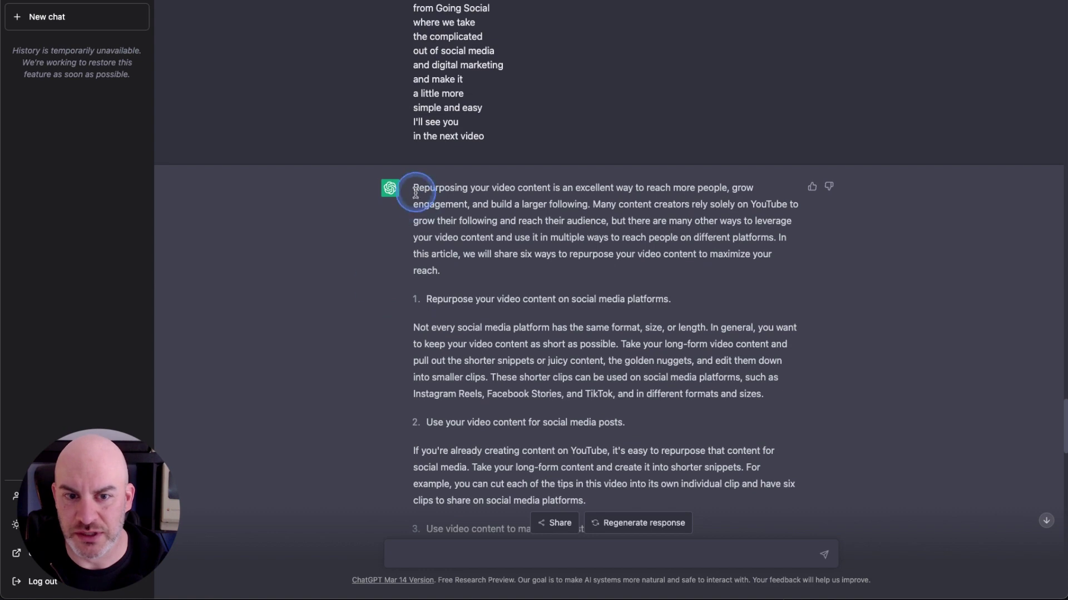
left_click_drag(415, 185, 732, 467)
- Request swapping in the YouTube sentence and appending the rest of the first-draft blog copy
scroll(580, 393, "down", 10)
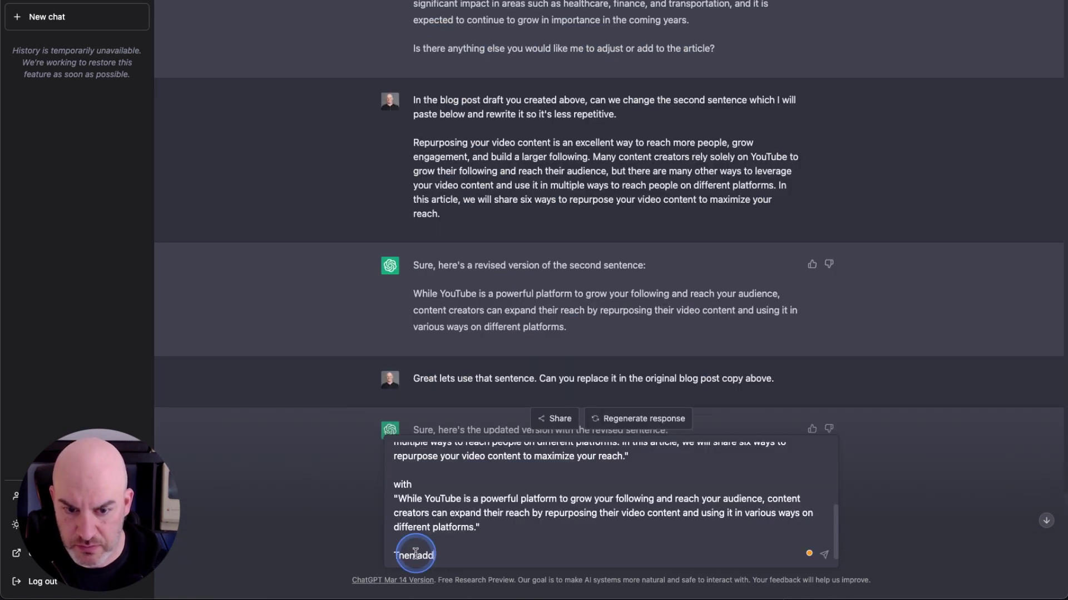
key("BackSpace")
key("BackSpace")
key("BackSpace")
key("BackSpace")
type("add the re")
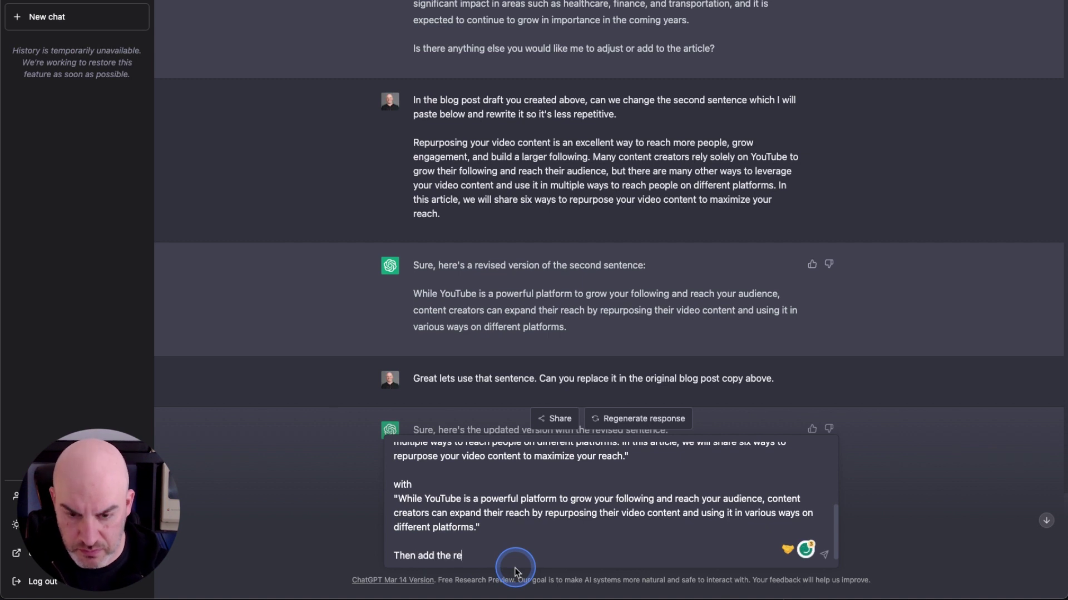
type("st of the blog post copy you ")
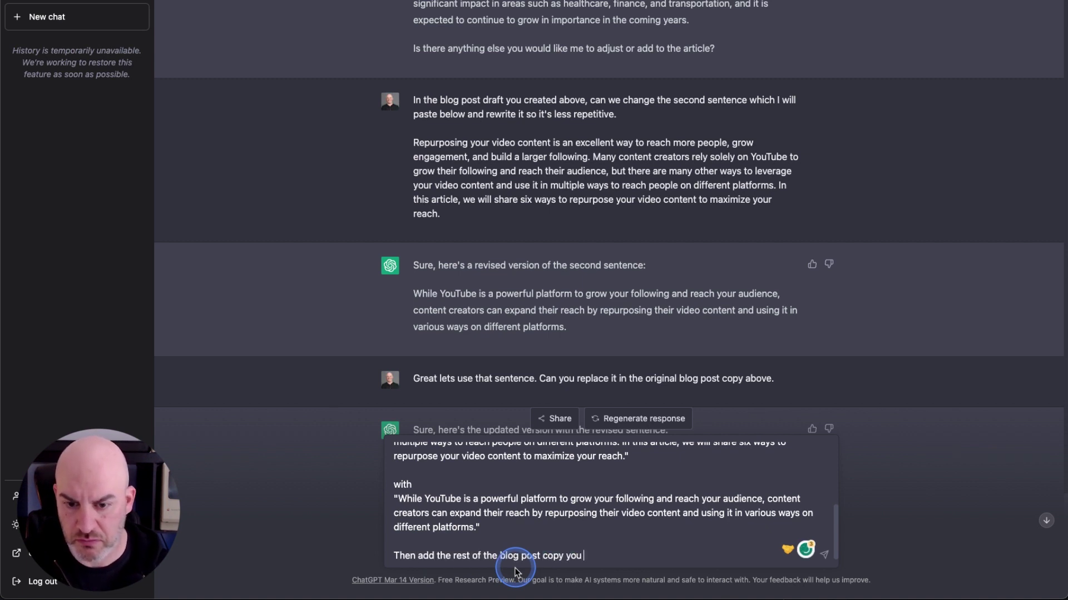
type("wrote in the first draft below.")
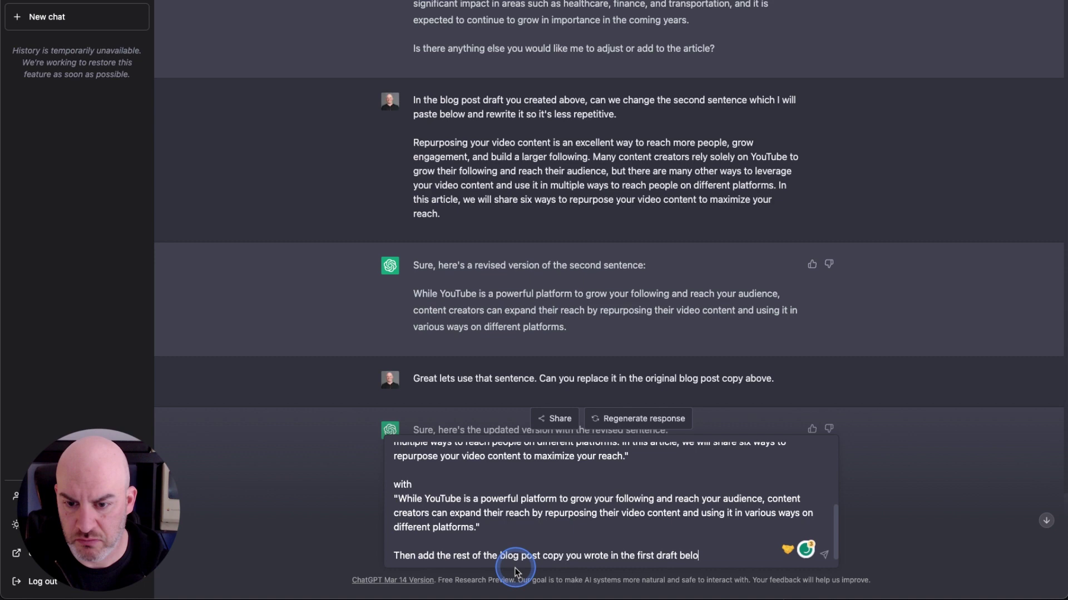
key("Return")
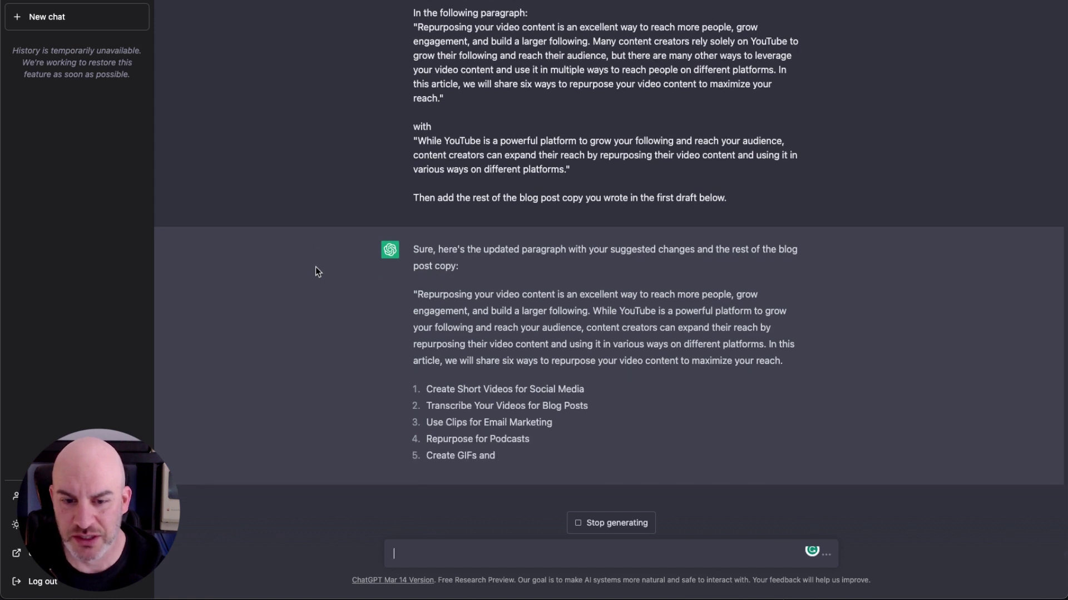
- Let the revised post with six tips and conclusion finish, then scroll back to the first draft
left_click(416, 399)
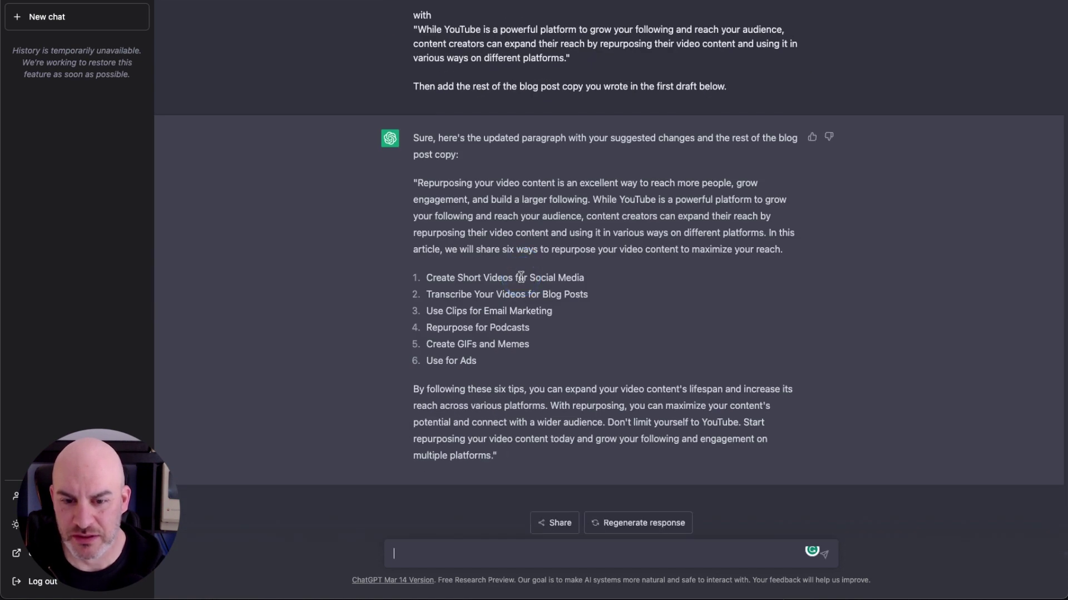
scroll(521, 278, "up", 3)
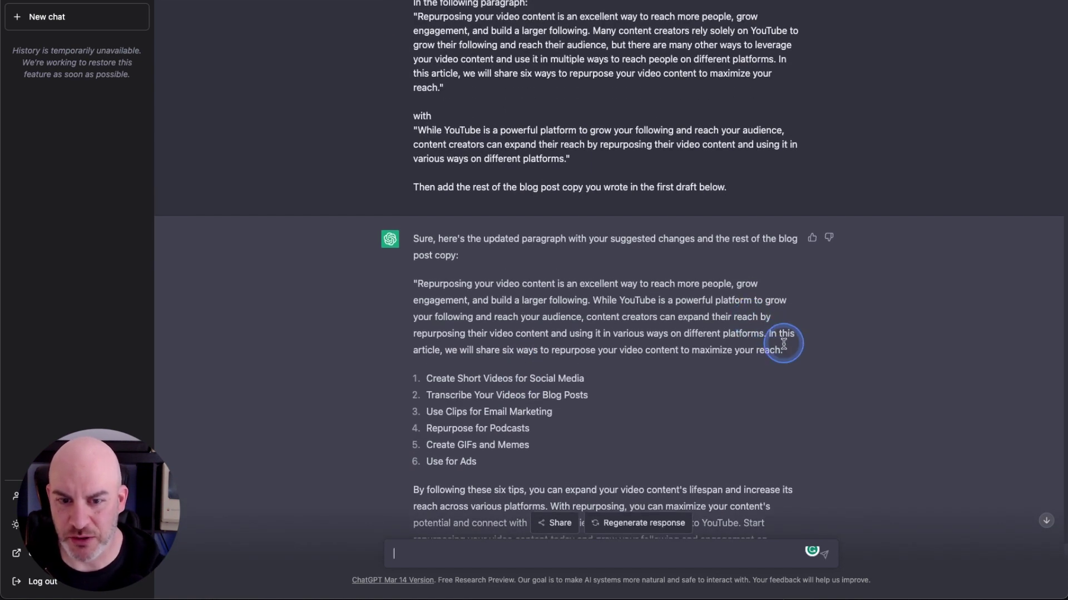
scroll(707, 349, "up", 10)
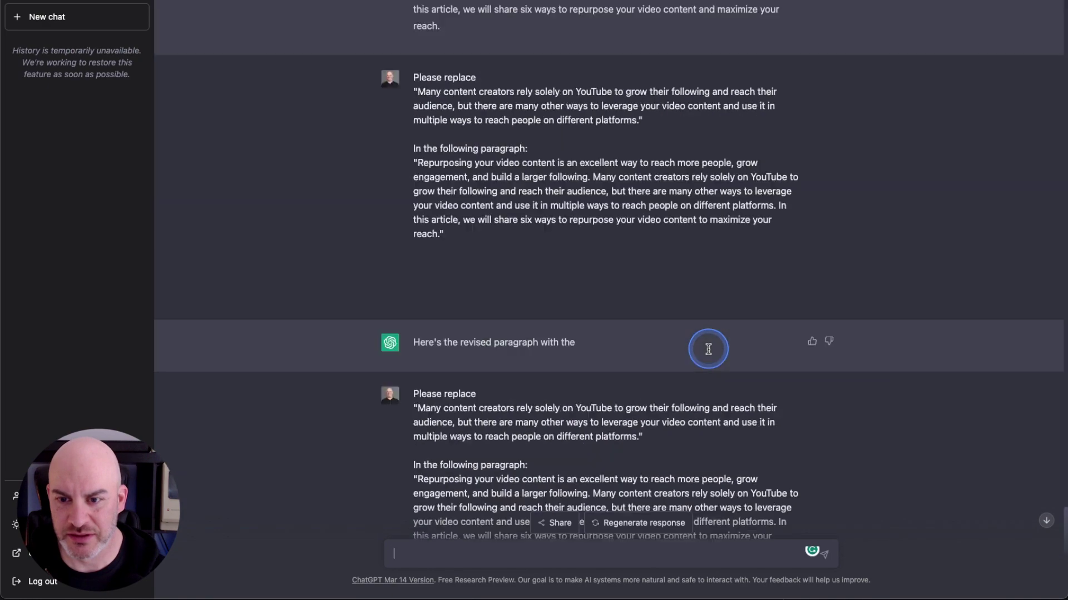
scroll(708, 349, "up", 20)
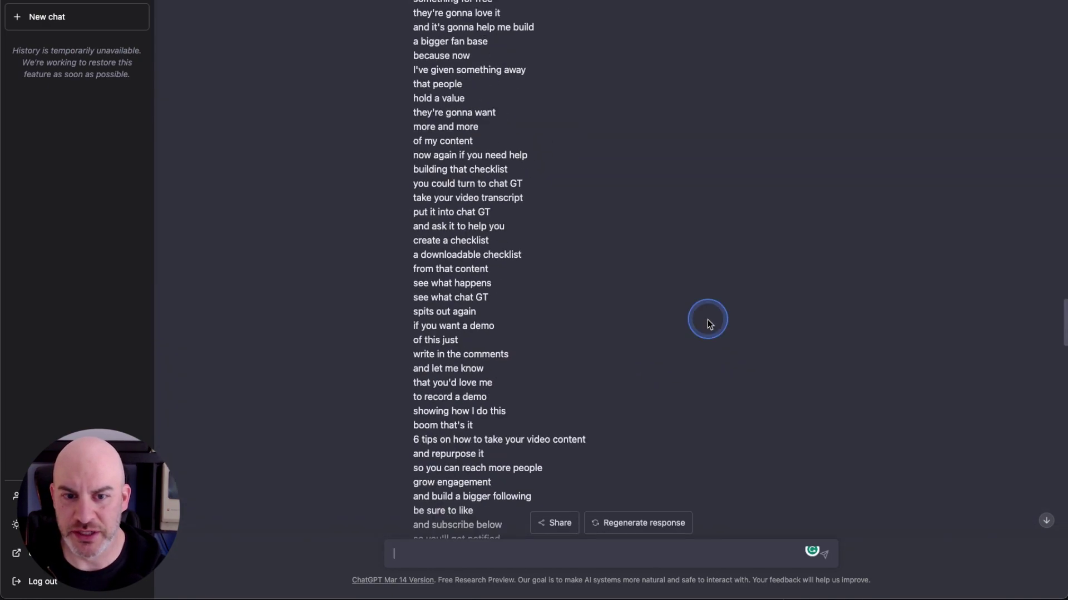
scroll(707, 319, "down", 20)
scroll(707, 319, "up", 10)
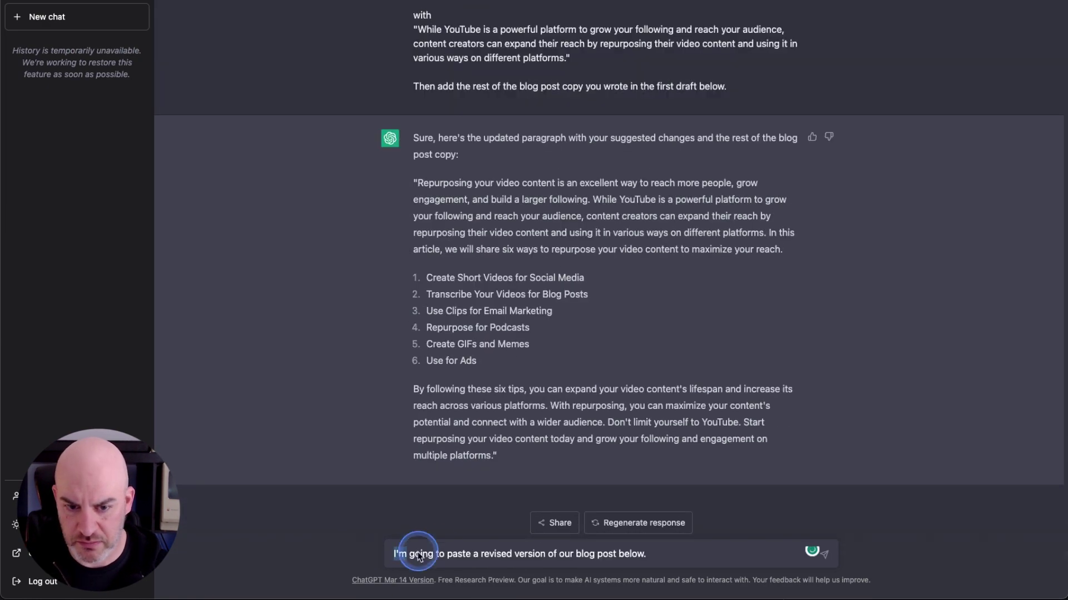
- Ask ChatGPT whether it can make a couple more modifications if you paste a revised post
left_click_drag(444, 554, 373, 555)
type("If I pas paste a revised version of our blog post below.")
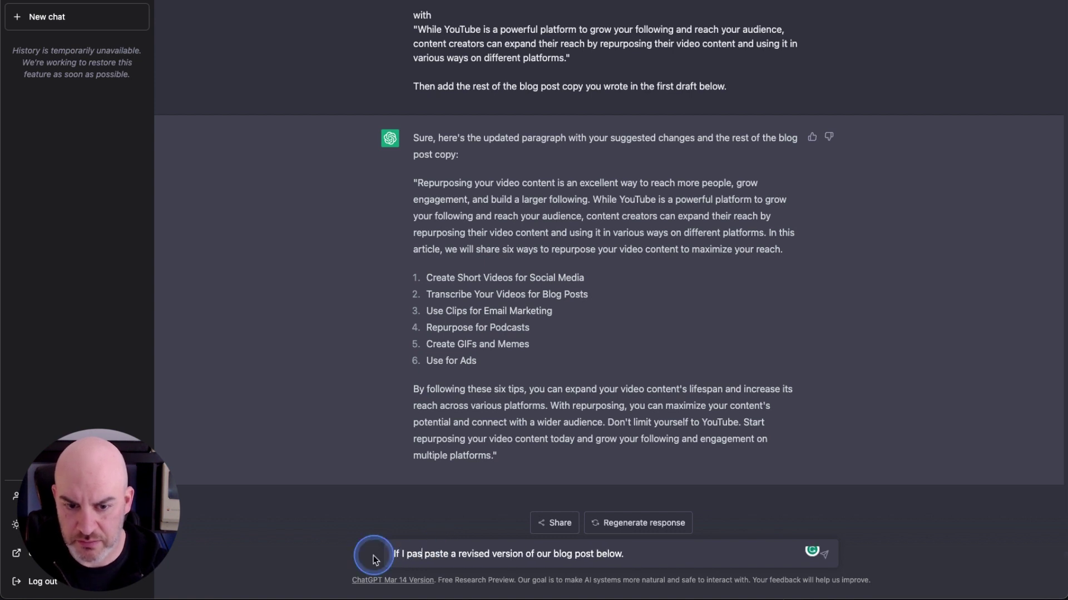
key("BackSpace")
key("BackSpace")
key("BackSpace")
left_click(619, 553)
key("BackSpace")
type(", can you help me mak")
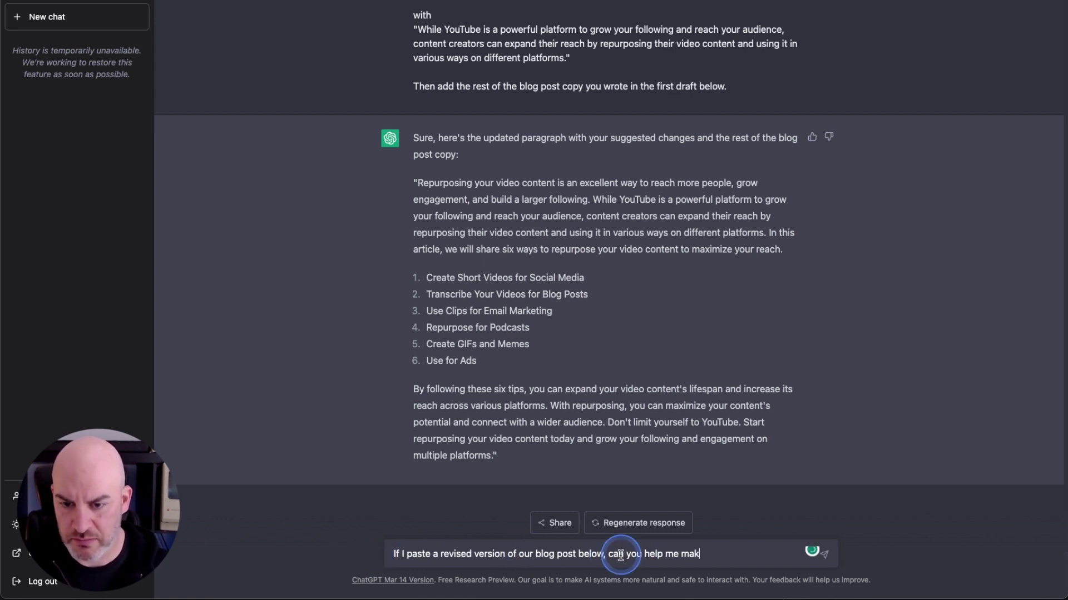
type("e a couple more modifications to it?")
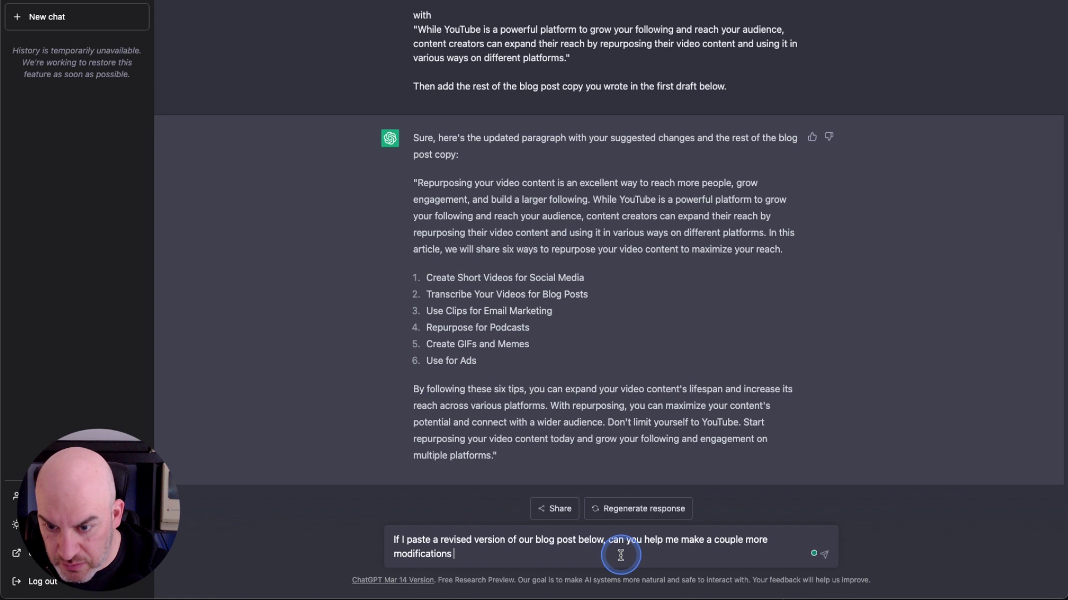
key("Return")
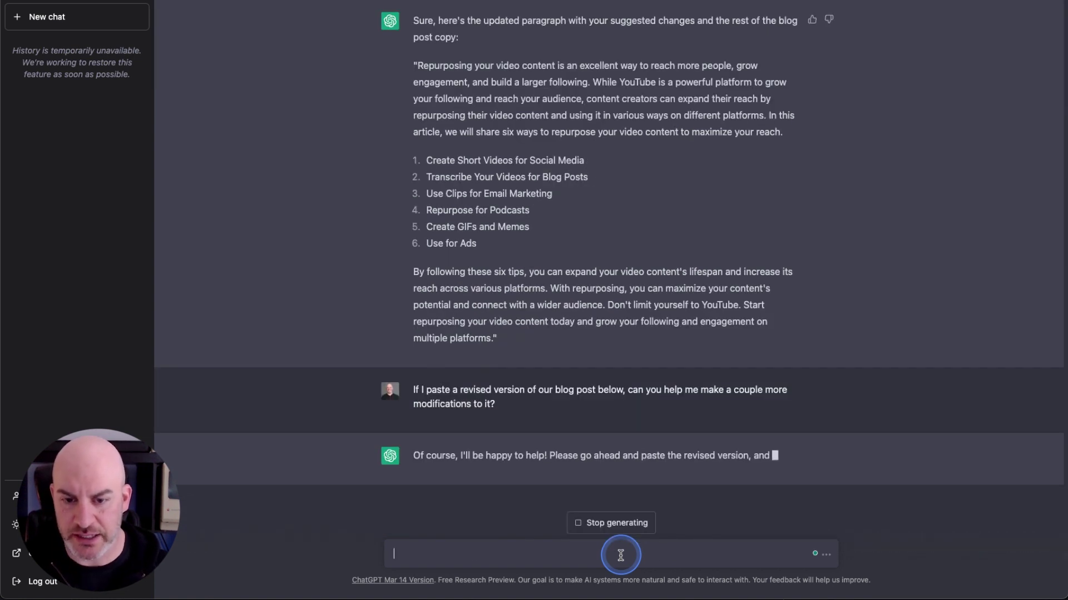
- Send the pasted revised post, asking to replace point #2 with reusing one video as 6 social posts
left_click(474, 536)
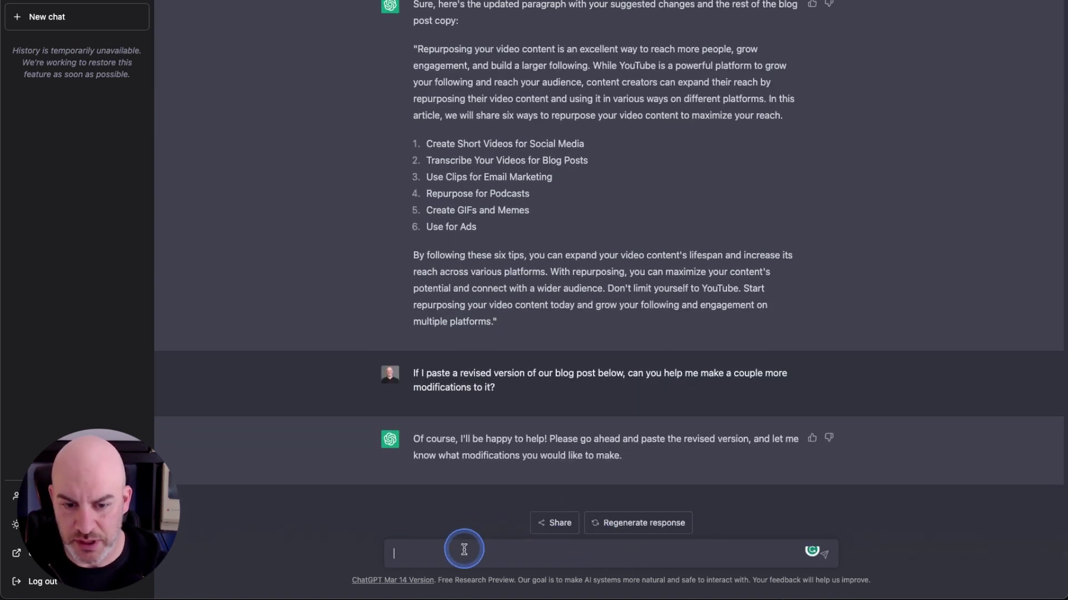
key("super+v")
key("shift+Return")
key("shift+Return")
type("Point #2 needs to be replaced. It should explain how you can use one video and reproduce it into multiple shorter video")
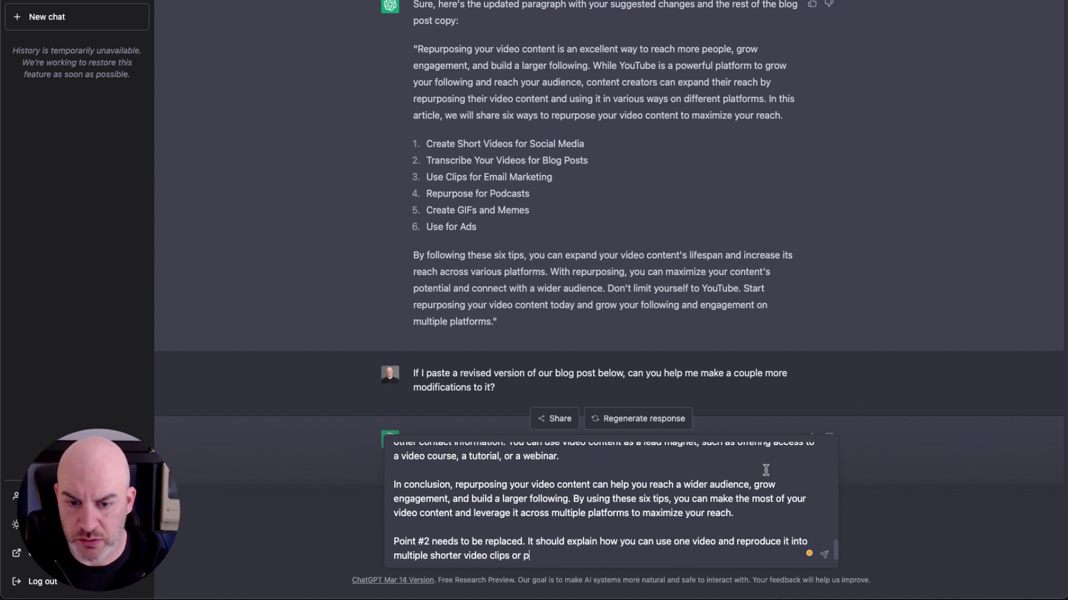
type(" clips or pieces of content for multi")
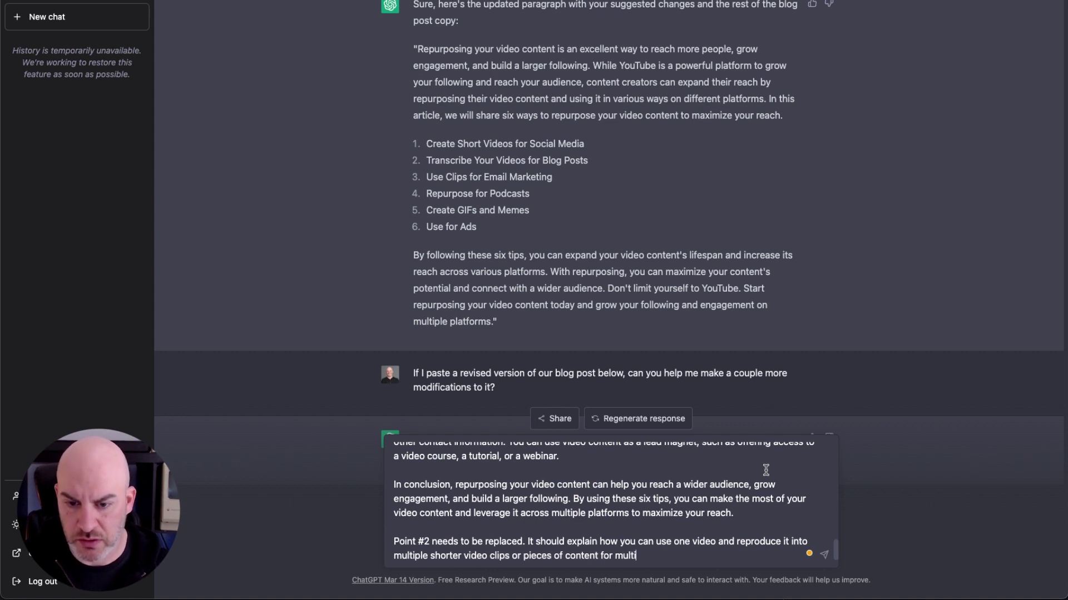
type("ple social media posts and i")
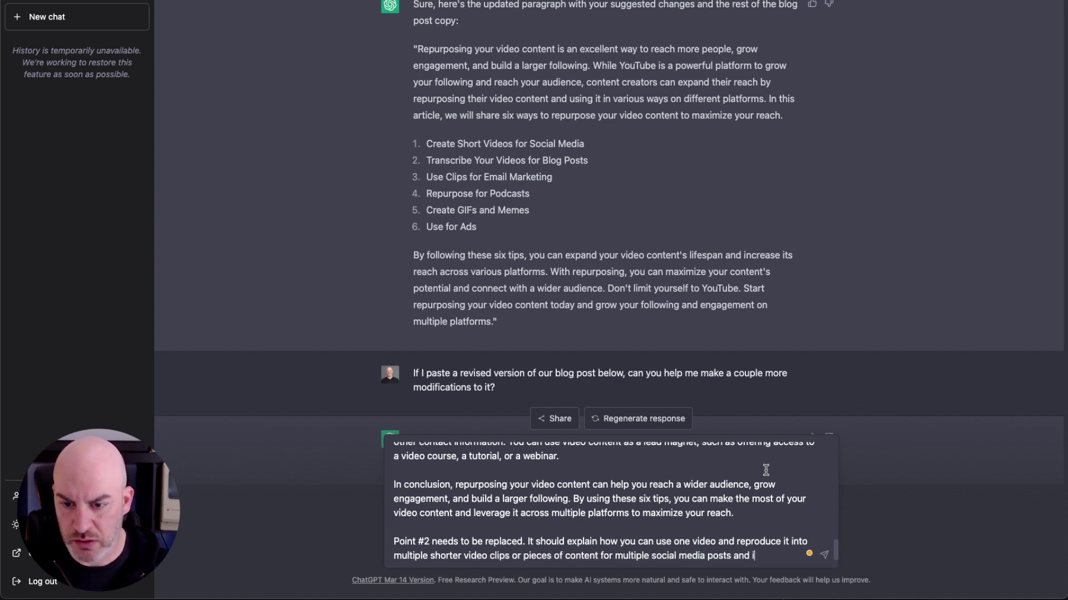
type("n multiple formats ")
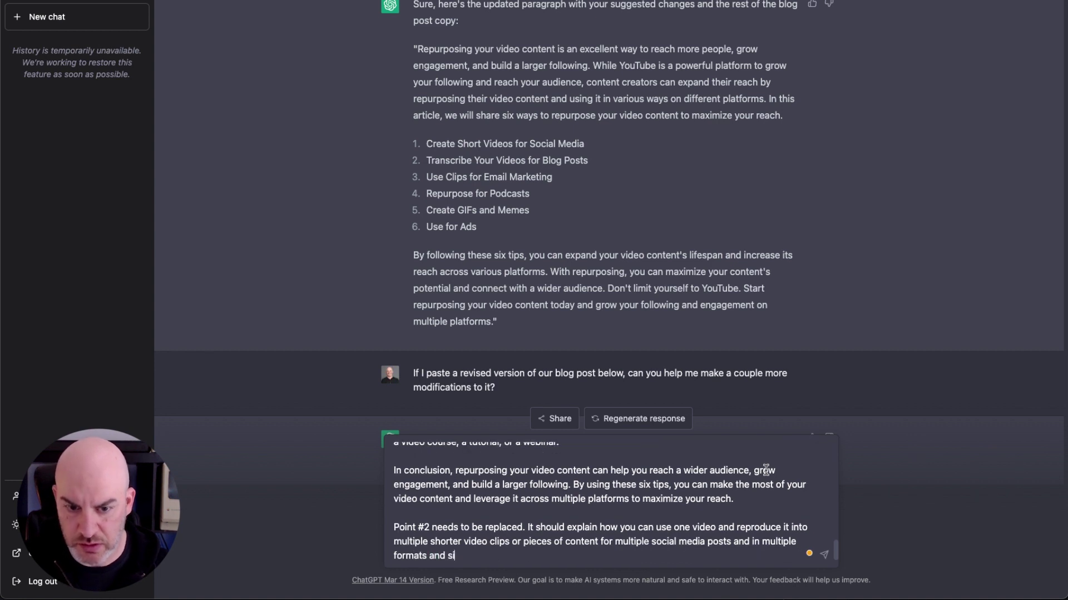
type("and sizes. An example is that this")
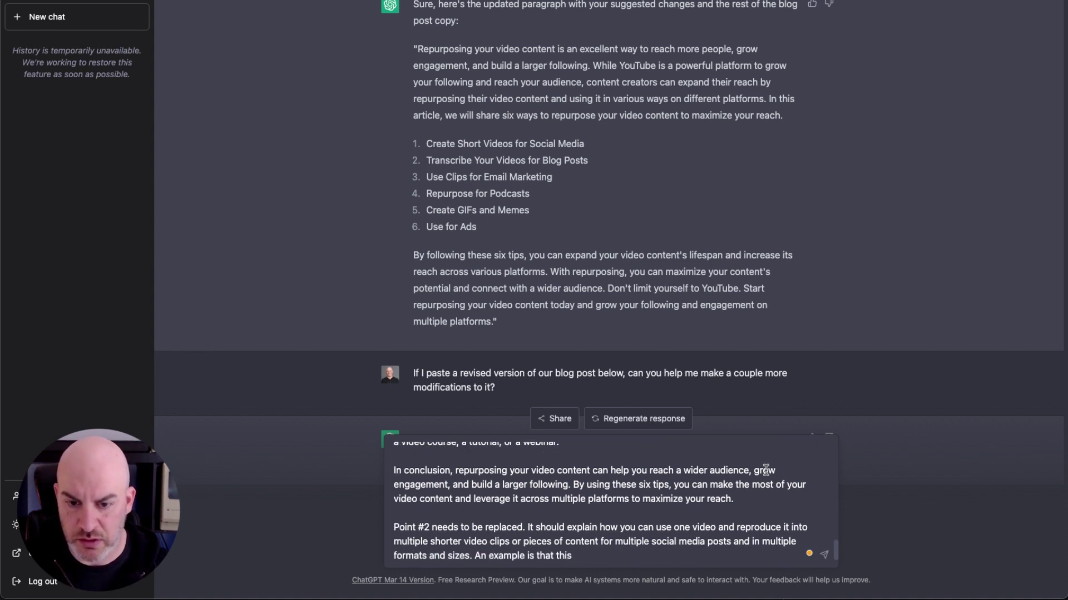
type(" vi")
key("BackSpace")
key("BackSpace")
type("blog post of ")
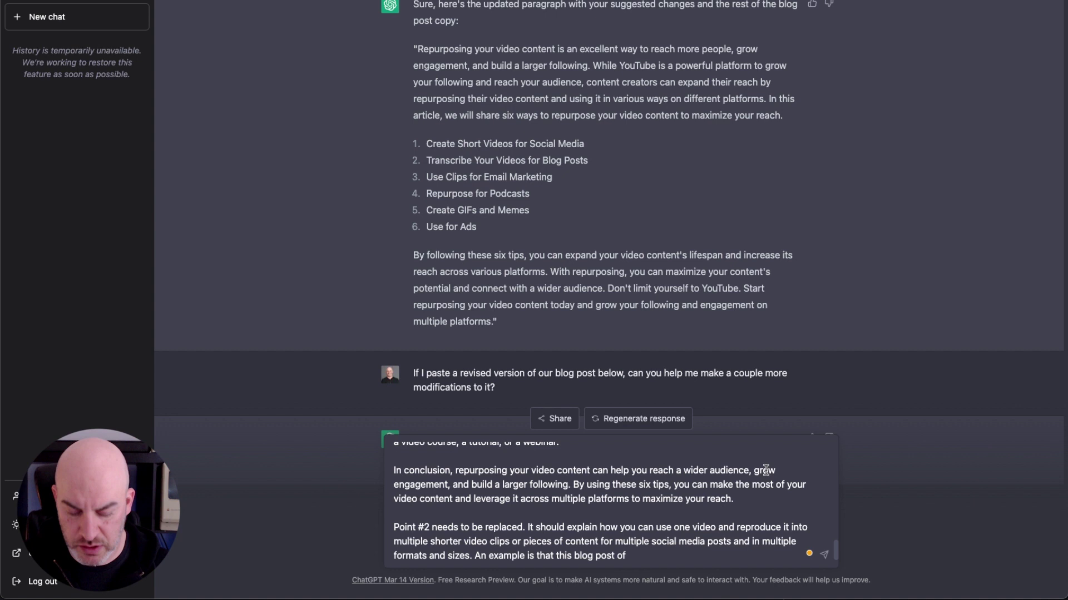
type("6 examples could be creat")
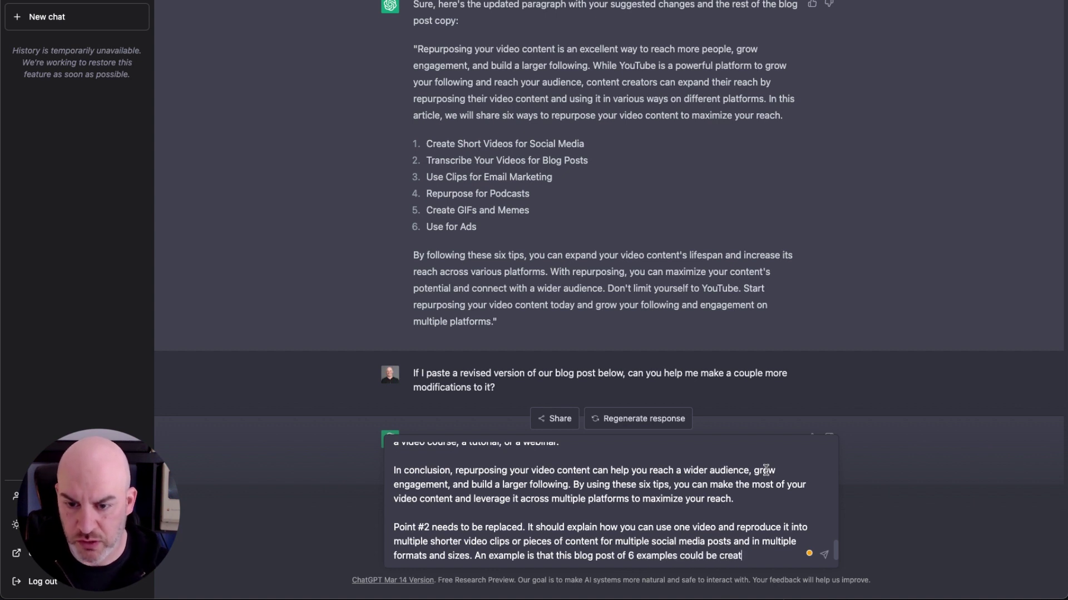
type("ed as 6 individual social media p")
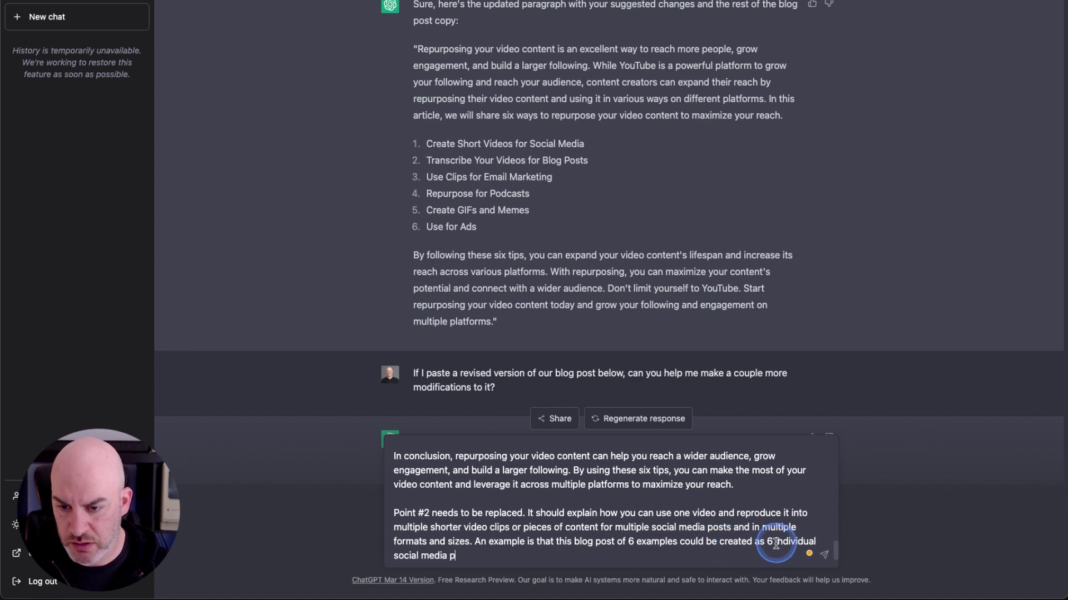
left_click(496, 557)
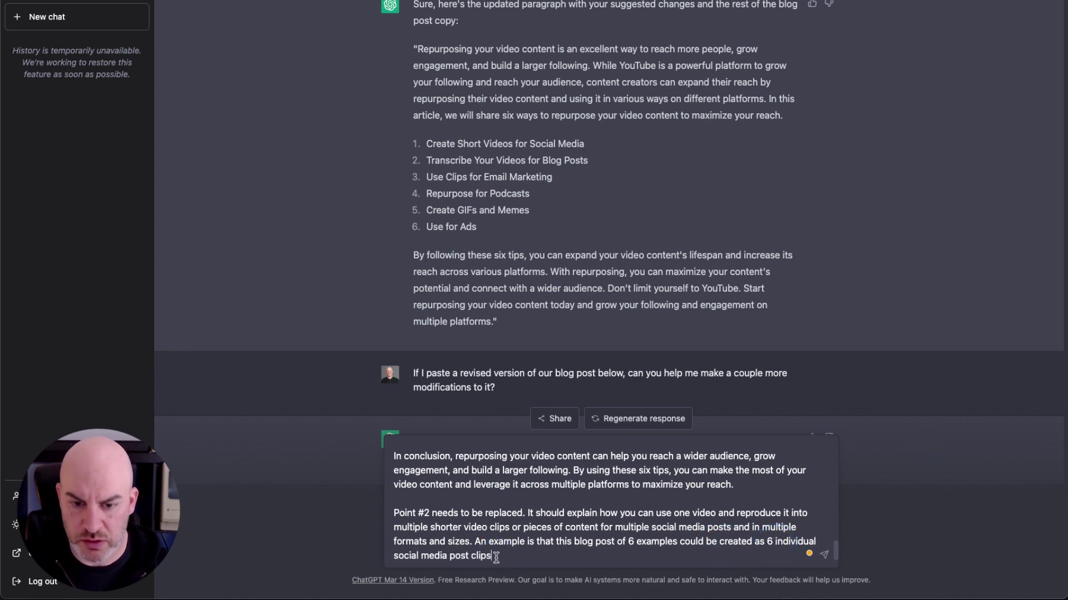
key("Return")
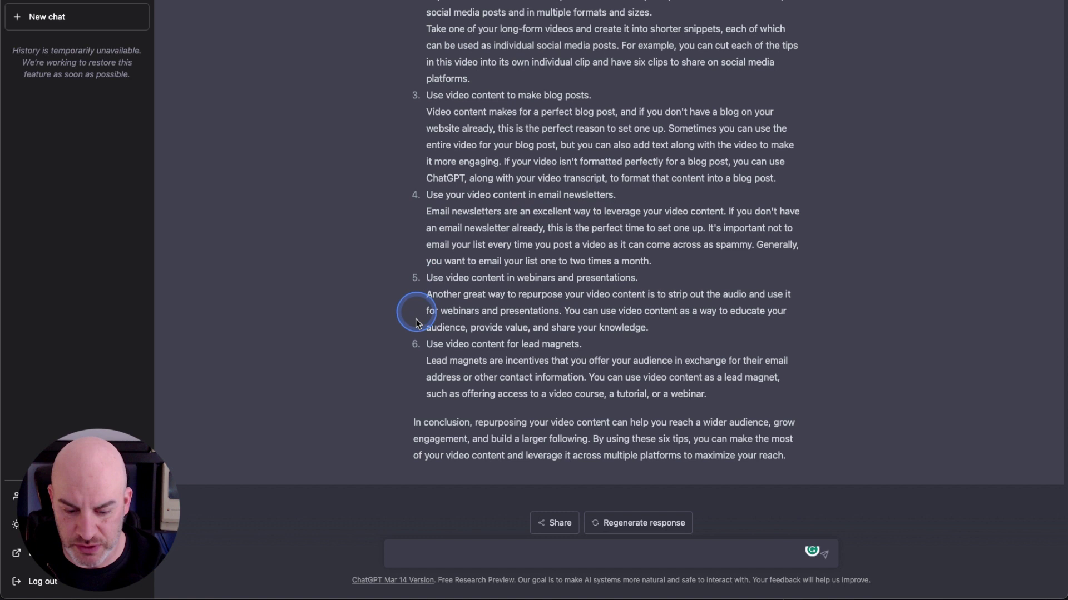
- Tell ChatGPT heading #5 is wrong and should be a title about using video content as a podcast
left_click(439, 548)
type("The heading for #5 in the copy above isn't correct. Let's replace that with a title e")
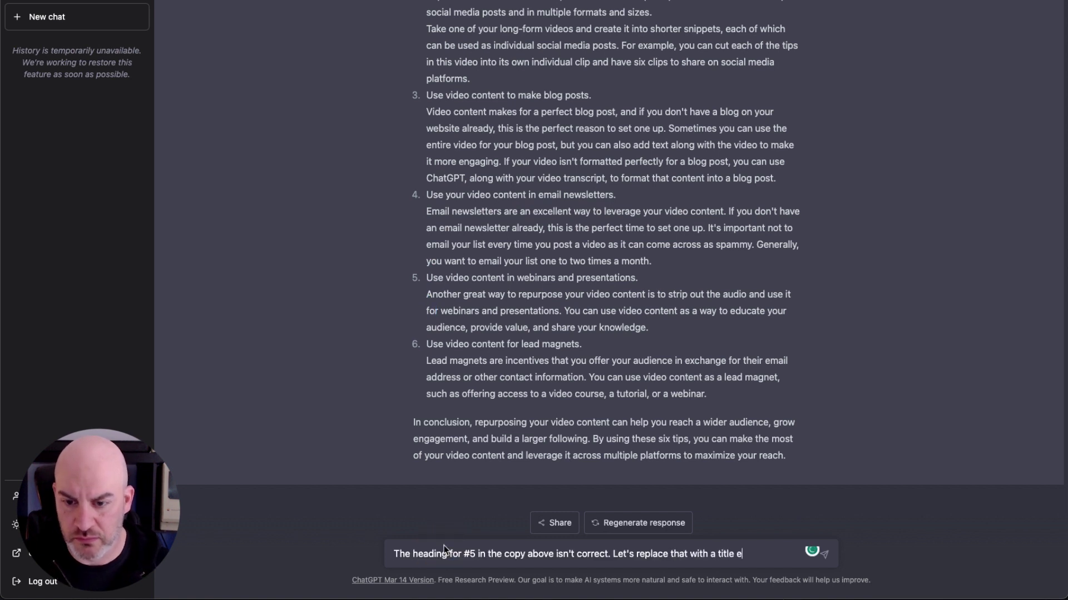
type("xplaining that you can use your video content as a podcast")
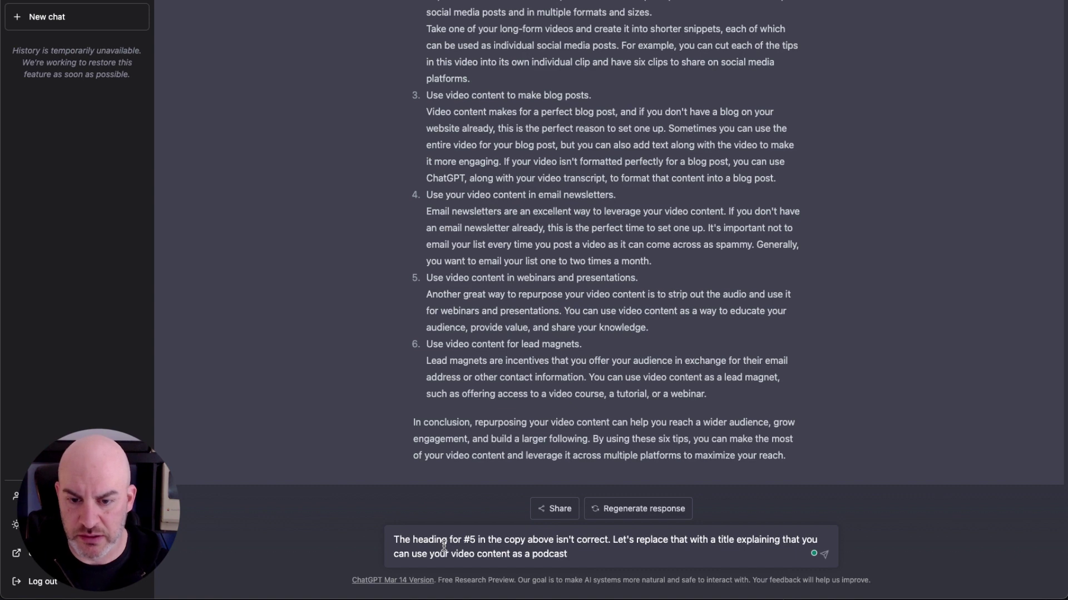
type(".")
key("Return")
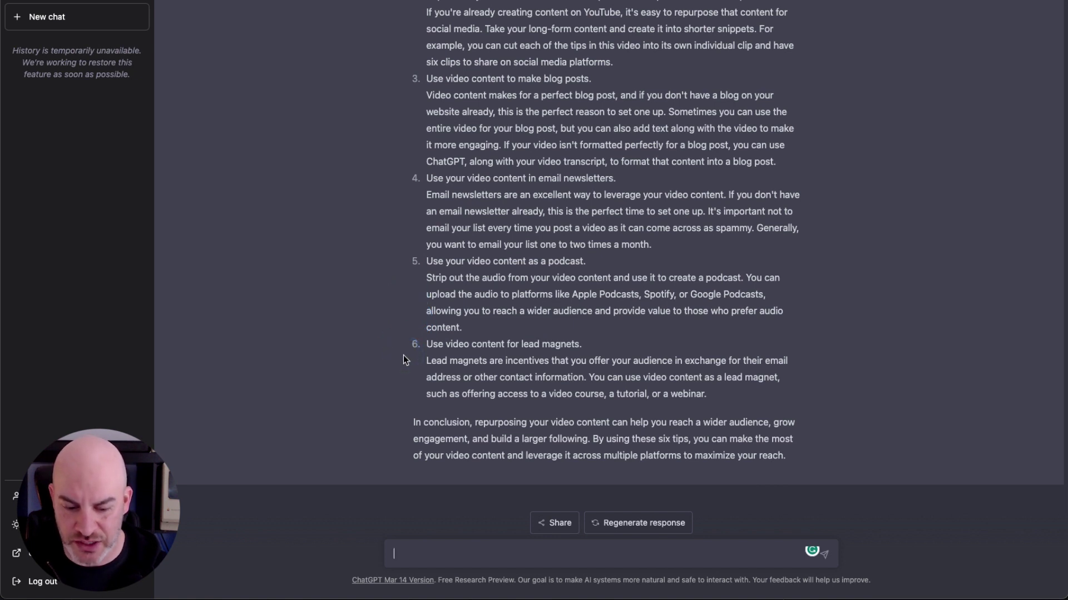
- Ask ChatGPT to add to point six that ChatGPT can help edit video content into a downloadable PDF or checklist
type("In point six above let's add that you could also ")
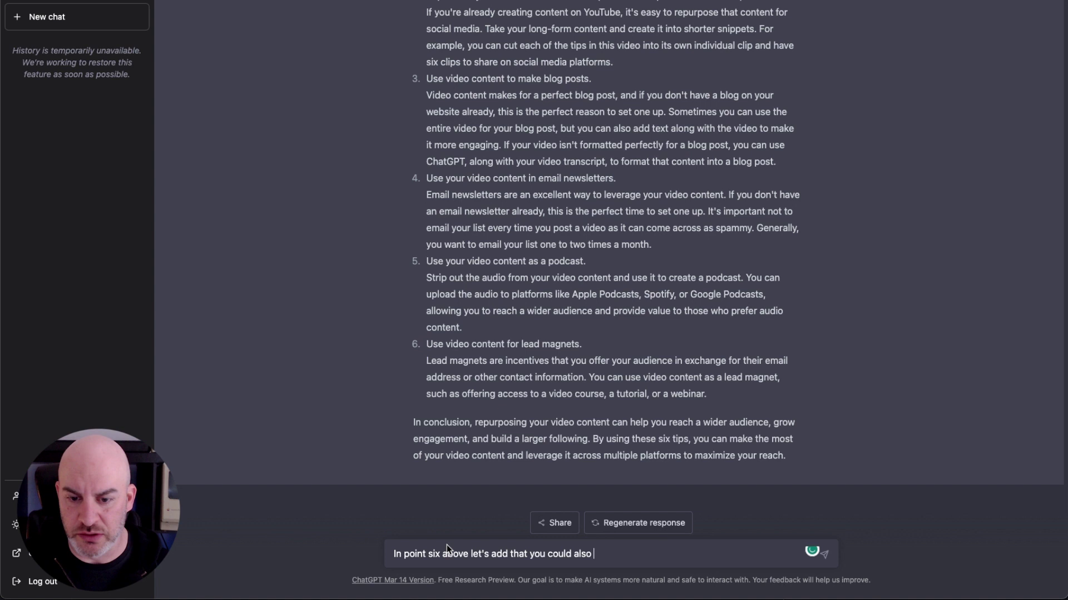
type("use Chat +PT to help you e")
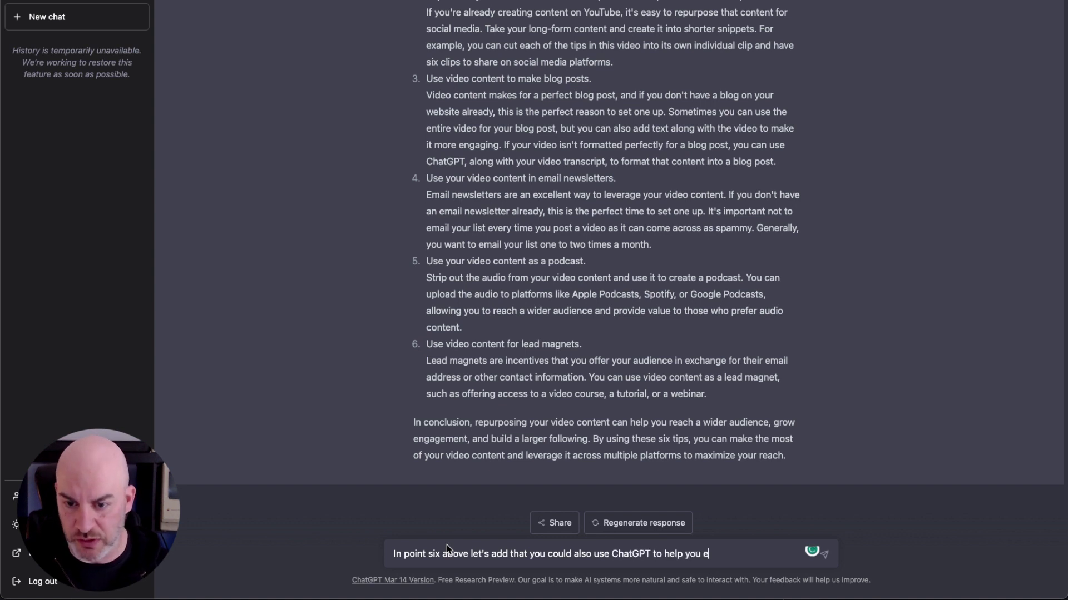
type("dit the content of your video to convert it to copy you can use in a PDF or checklist")
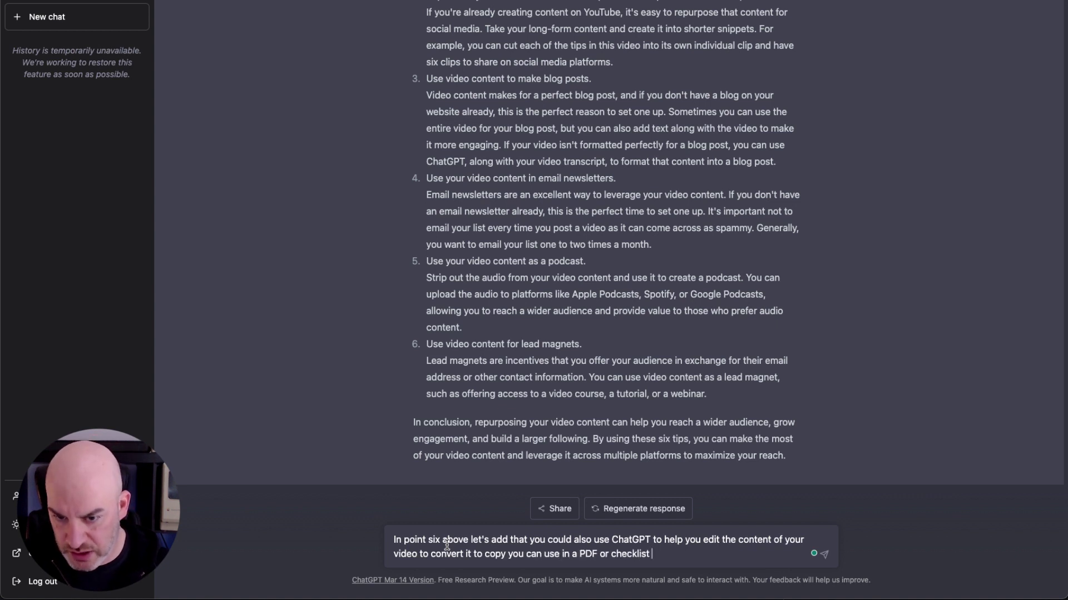
type(".")
key("Return")
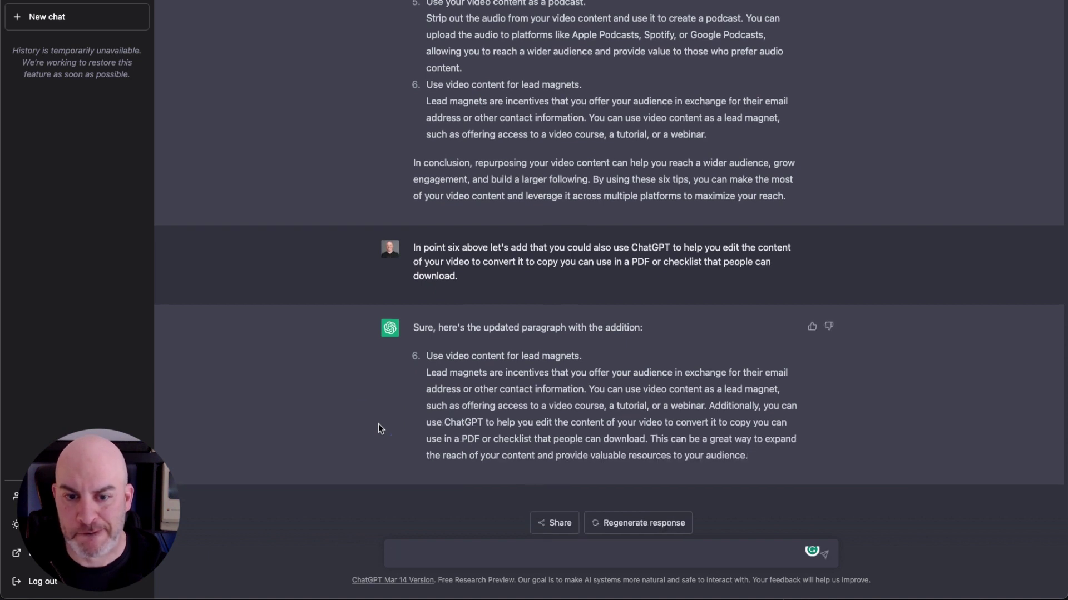
- Send 'Excellent lets put it all together in one final draft.' to ChatGPT
type("Excellent lest ")
type("put it ")
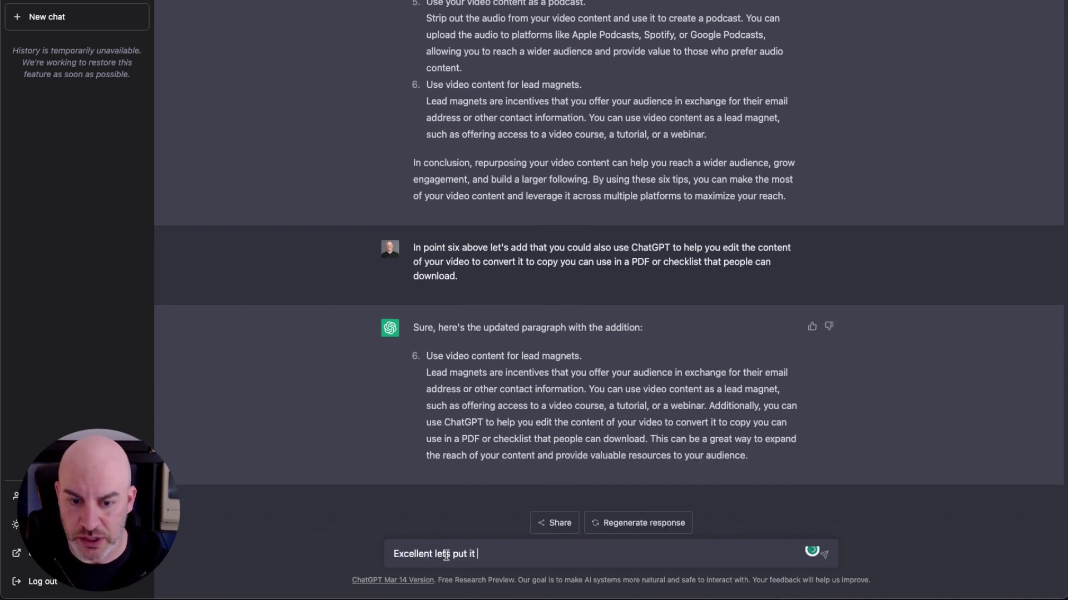
type("all together in one final d")
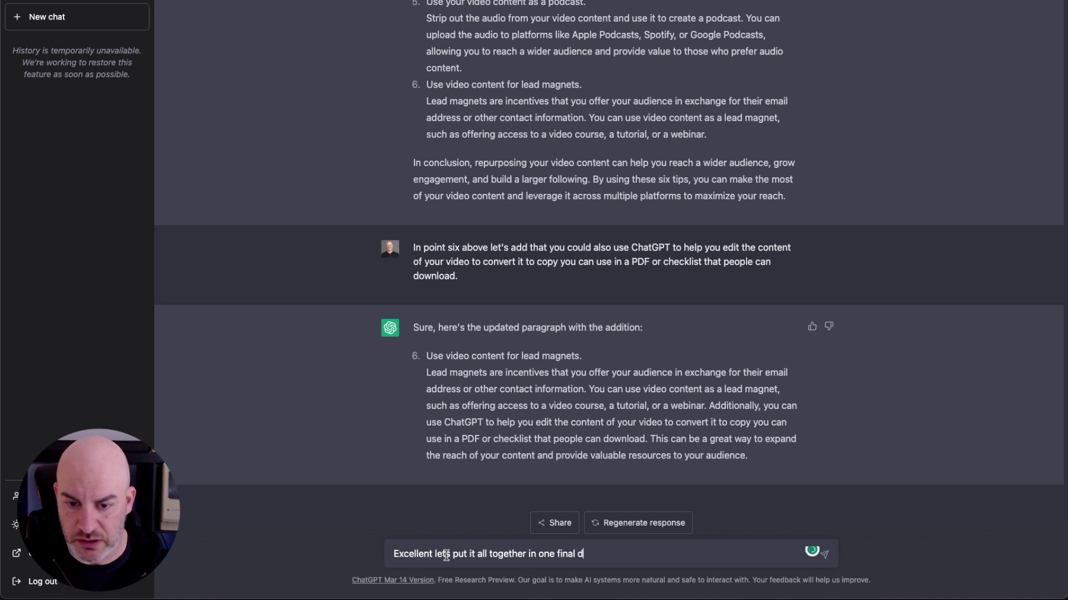
type("raft.")
key("Return")
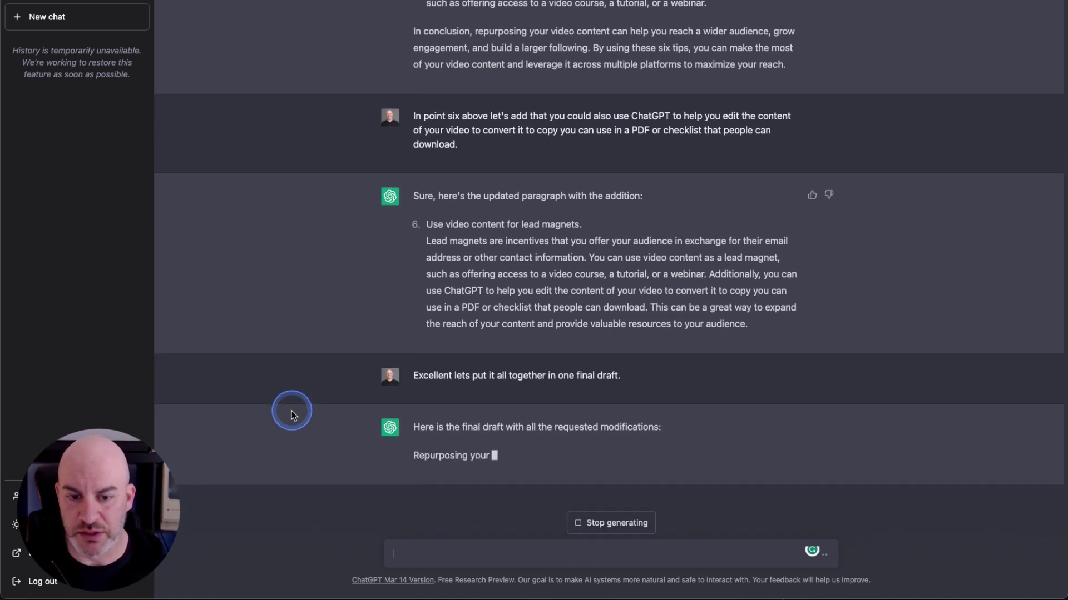